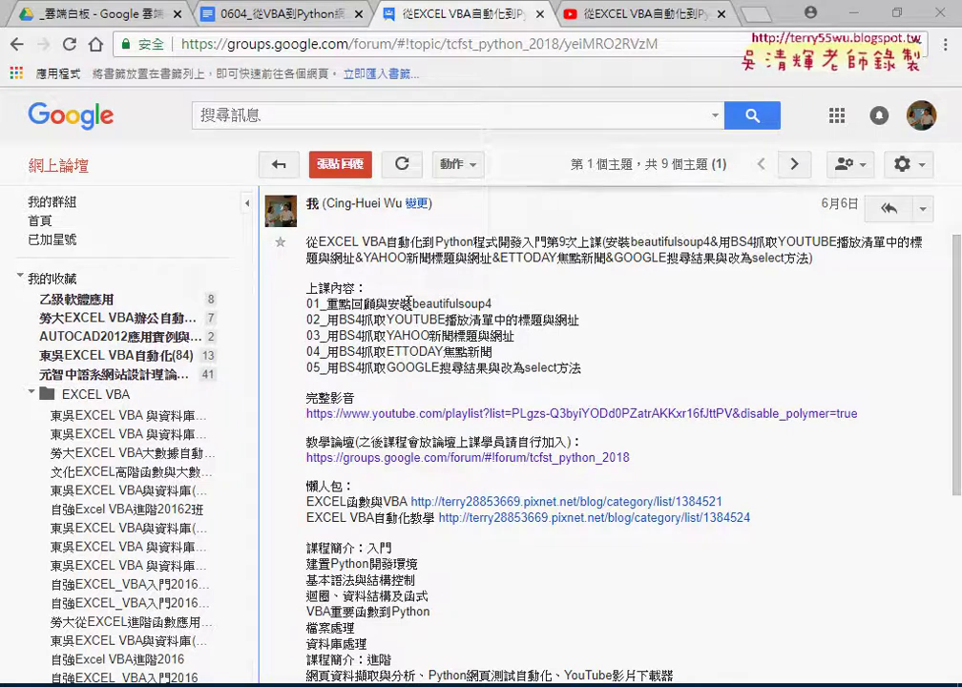
# Highlight 'YOUTUBE播放清單' in lesson 02 and 'YAHOO新聞' in lesson 03 of the course post
pyautogui.click(617, 279)
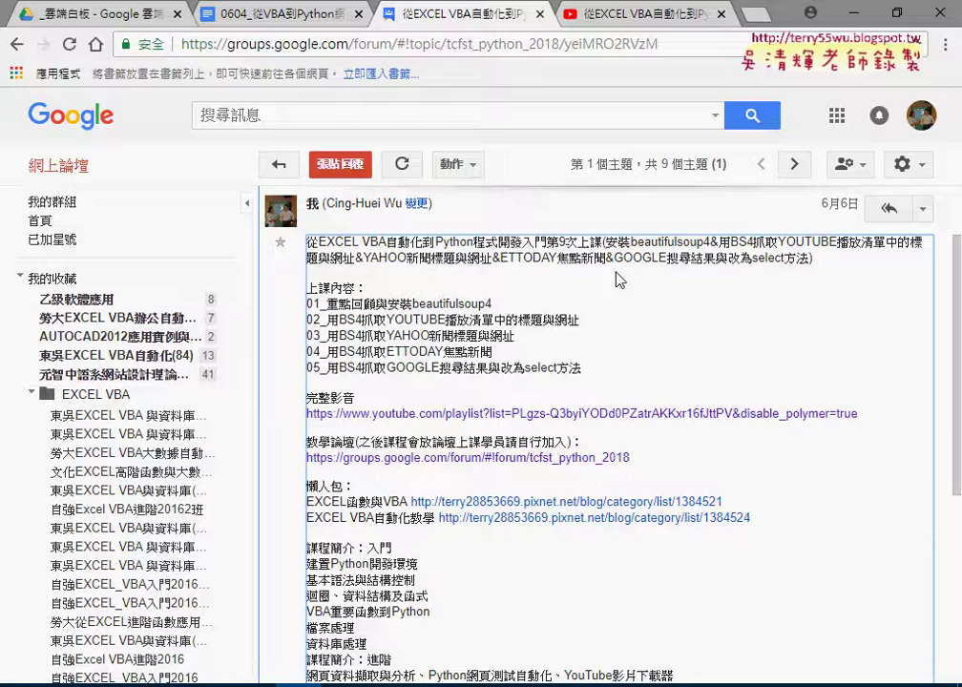
pyautogui.moveTo(386, 320); pyautogui.dragTo(496, 325)
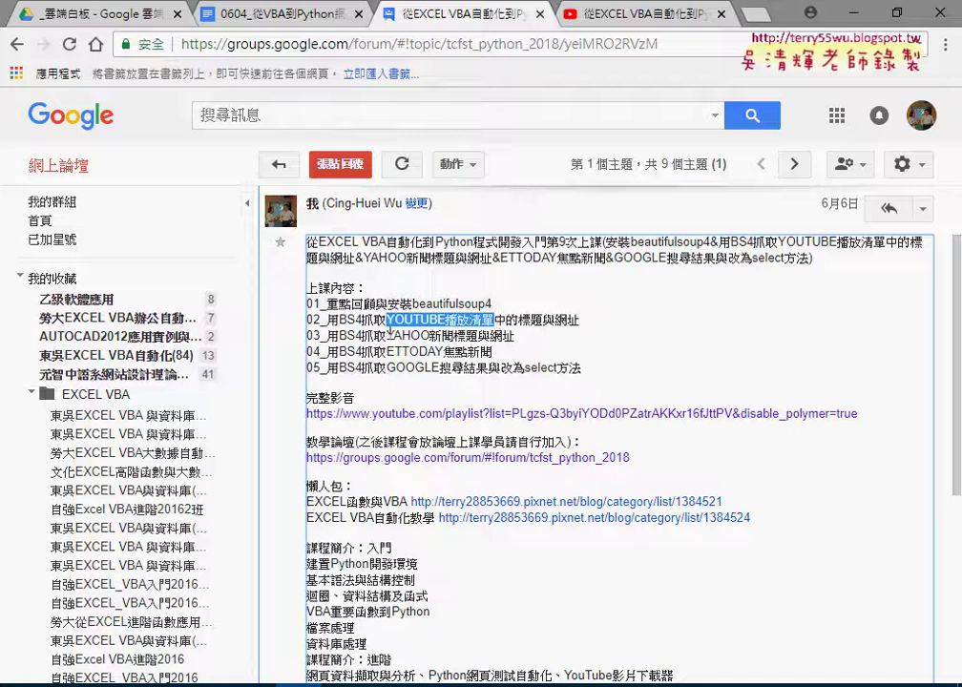
pyautogui.moveTo(386, 336); pyautogui.dragTo(454, 337)
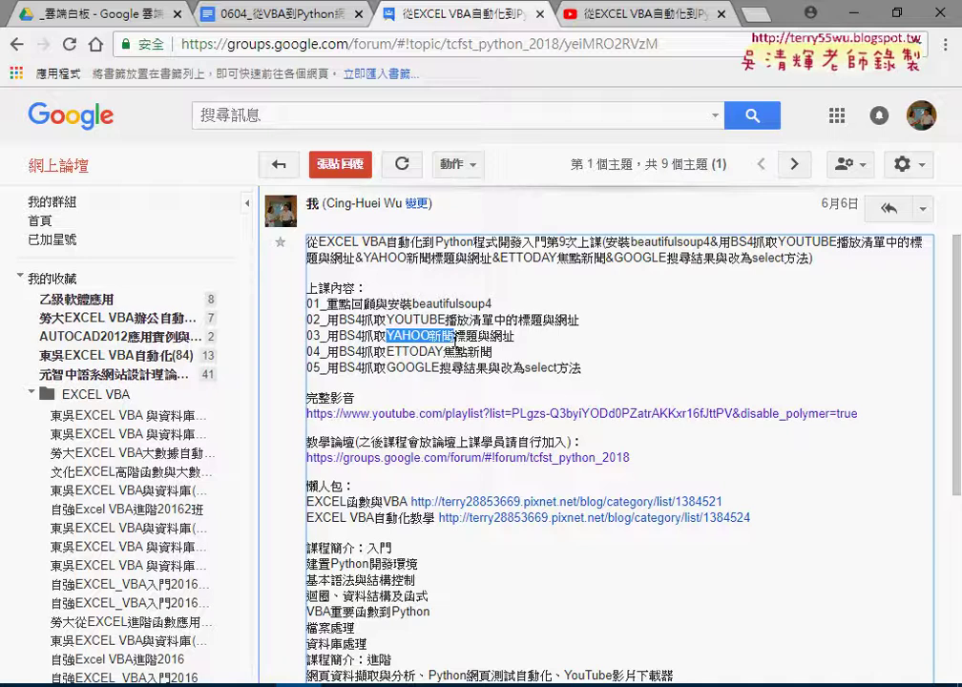
# Highlight 'ETTODAY焦點新聞' in lesson 04 and 'GOOGLE搜尋結果' in lesson 05
pyautogui.moveTo(387, 353); pyautogui.dragTo(496, 361)
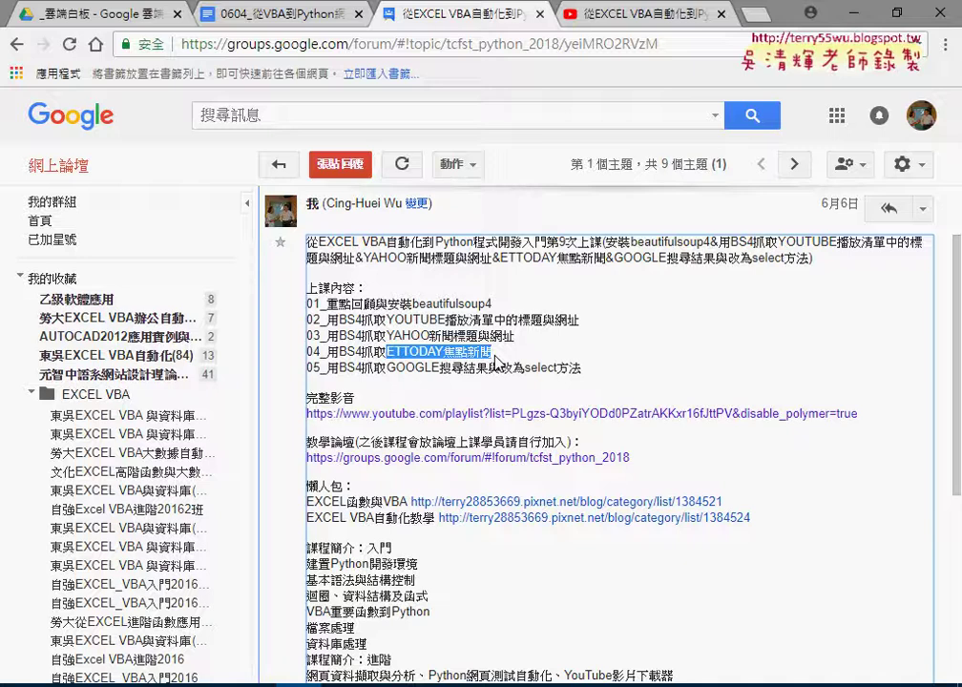
pyautogui.moveTo(387, 367); pyautogui.dragTo(486, 376)
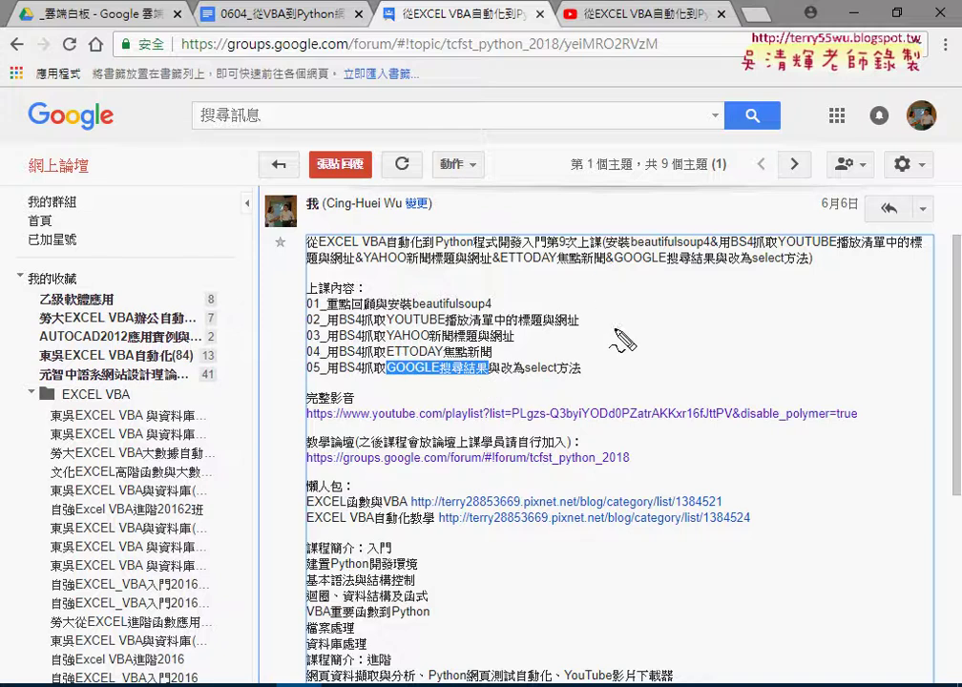
# Handwrite 'get' in red ink beside the lesson list and underline it
pyautogui.moveTo(590, 325)
pyautogui.mouseDown()
pyautogui.moveTo(582, 350)
pyautogui.moveTo(605, 338)
pyautogui.moveTo(632, 353)
pyautogui.mouseUp()
pyautogui.moveTo(653, 309)
pyautogui.mouseDown()
pyautogui.moveTo(661, 351)
pyautogui.moveTo(675, 328)
pyautogui.mouseUp()
pyautogui.moveTo(579, 365)
pyautogui.mouseDown()
pyautogui.moveTo(689, 363)
pyautogui.moveTo(675, 380)
pyautogui.mouseUp()
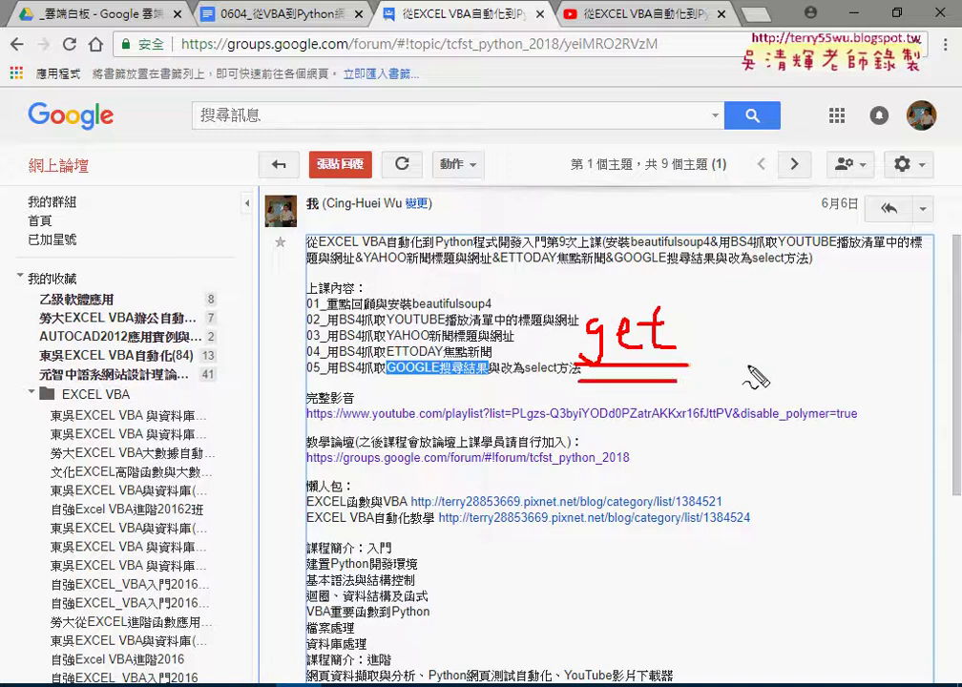
# Draw a downward arrow, write and underline 'post', and add a red question mark above
pyautogui.moveTo(723, 320); pyautogui.dragTo(724, 410)
pyautogui.moveTo(732, 345); pyautogui.dragTo(783, 356)
pyautogui.moveTo(819, 311); pyautogui.dragTo(823, 361)
pyautogui.moveTo(803, 330); pyautogui.dragTo(842, 327)
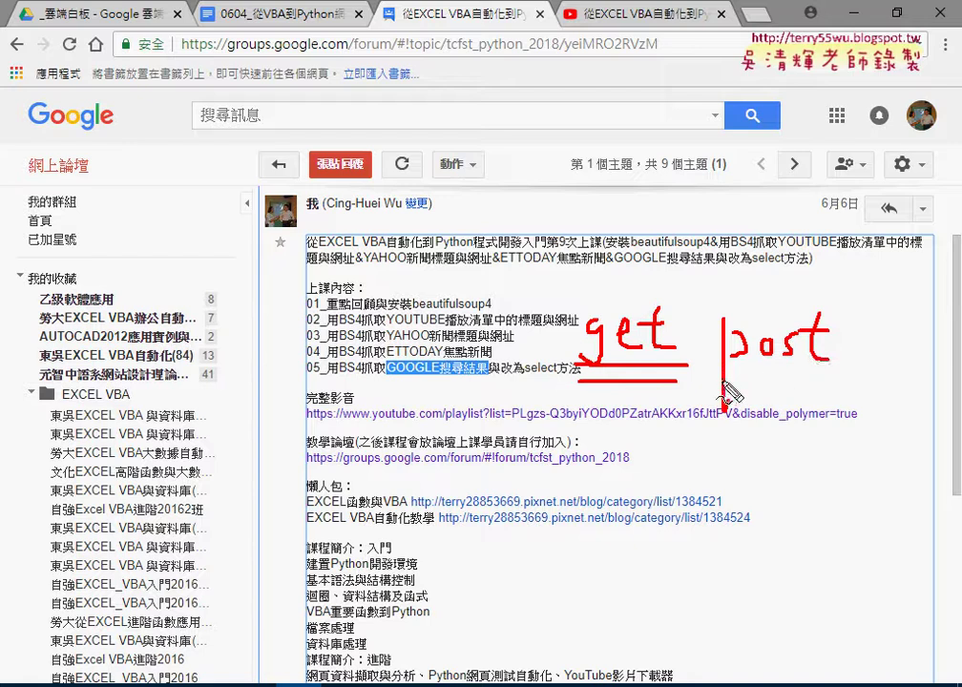
pyautogui.moveTo(729, 377); pyautogui.dragTo(838, 375)
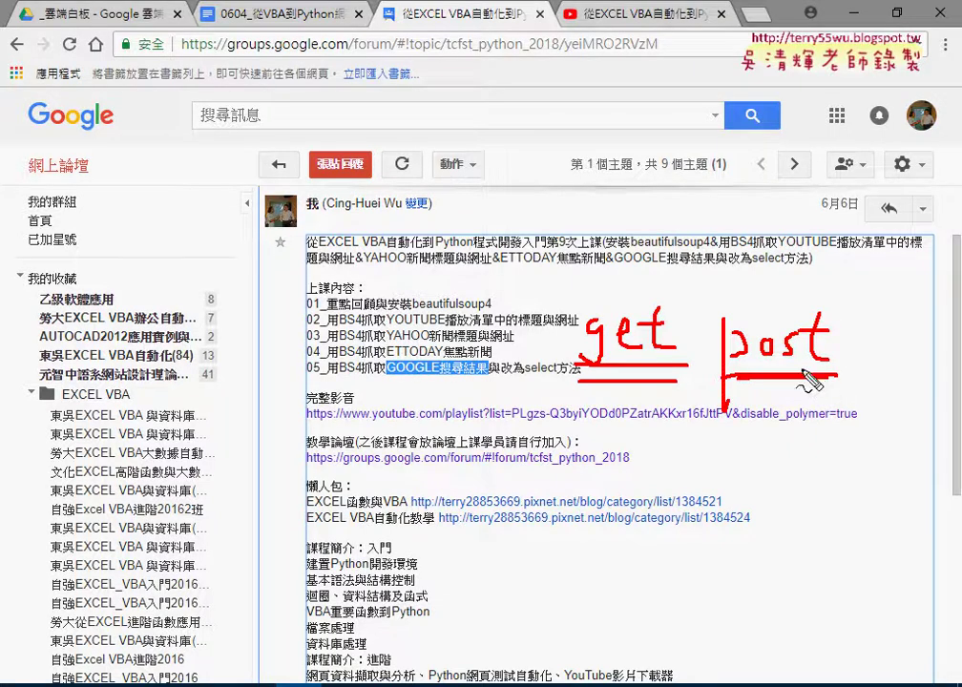
pyautogui.moveTo(536, 181); pyautogui.dragTo(549, 212)
pyautogui.click(546, 228)
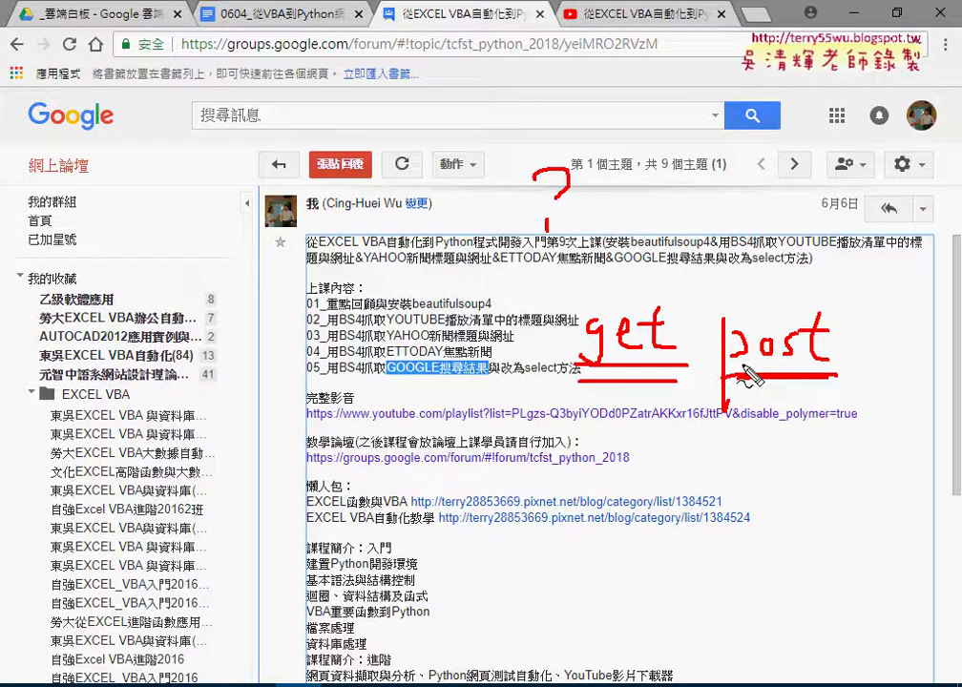
# Re-underline 'get', mark topic id yeiMRO2RVzM in the address with a question mark, then erase all ink
pyautogui.moveTo(580, 381); pyautogui.dragTo(676, 380)
pyautogui.moveTo(412, 57); pyautogui.dragTo(657, 57)
pyautogui.moveTo(567, 52); pyautogui.dragTo(675, 59)
pyautogui.click(678, 73)
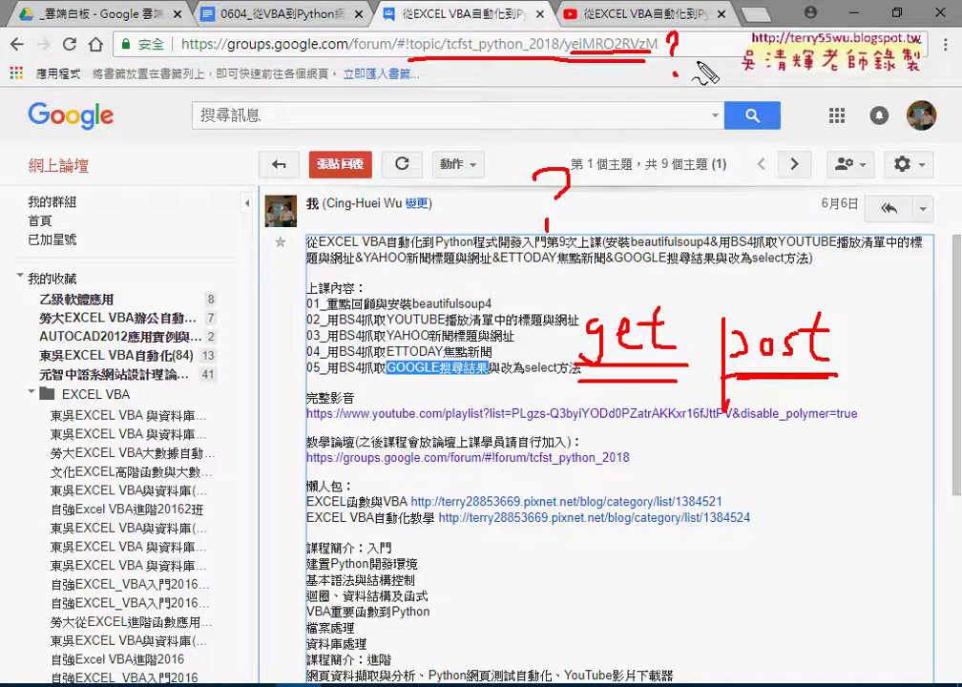
pyautogui.moveTo(579, 381); pyautogui.dragTo(689, 380)
pyautogui.press('Escape')
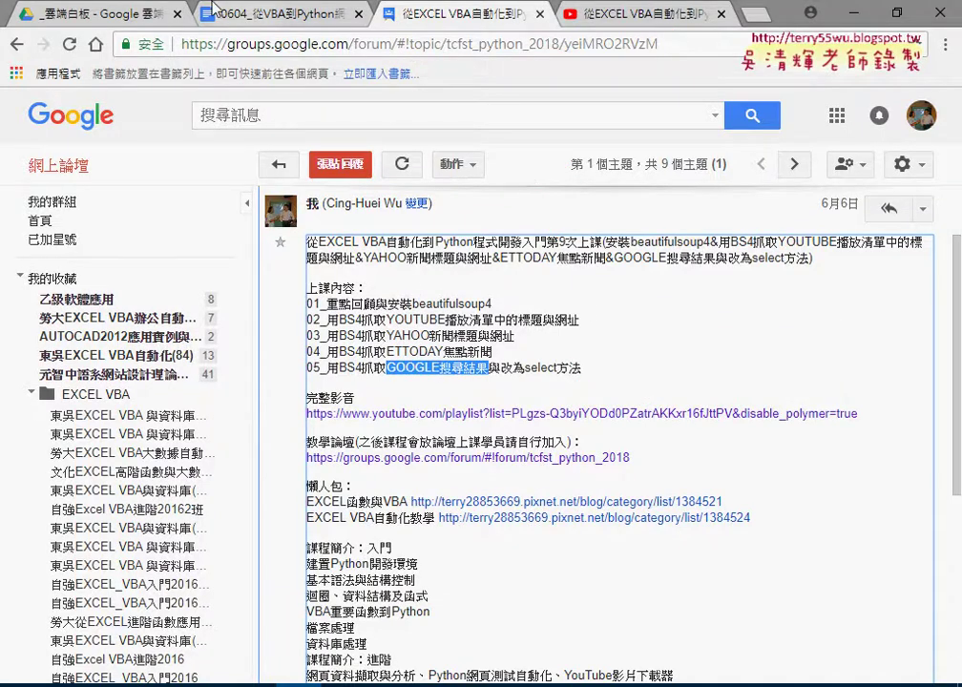
# Pick 0606_用selenium下載網頁 in the course Drive folder, then return to the 0604 notes
pyautogui.click(95, 13)
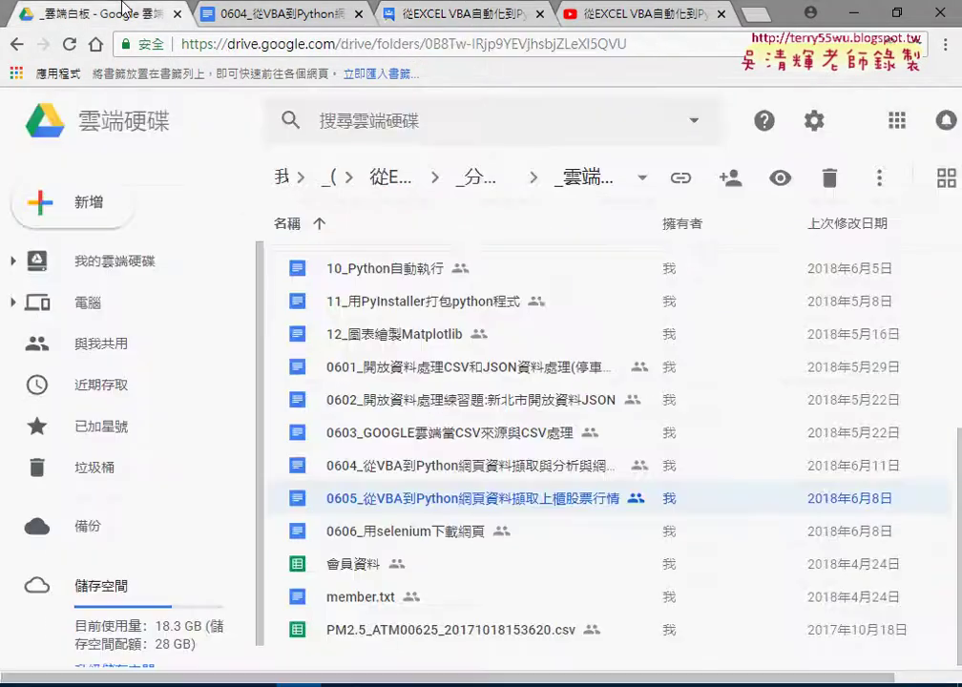
pyautogui.click(432, 532)
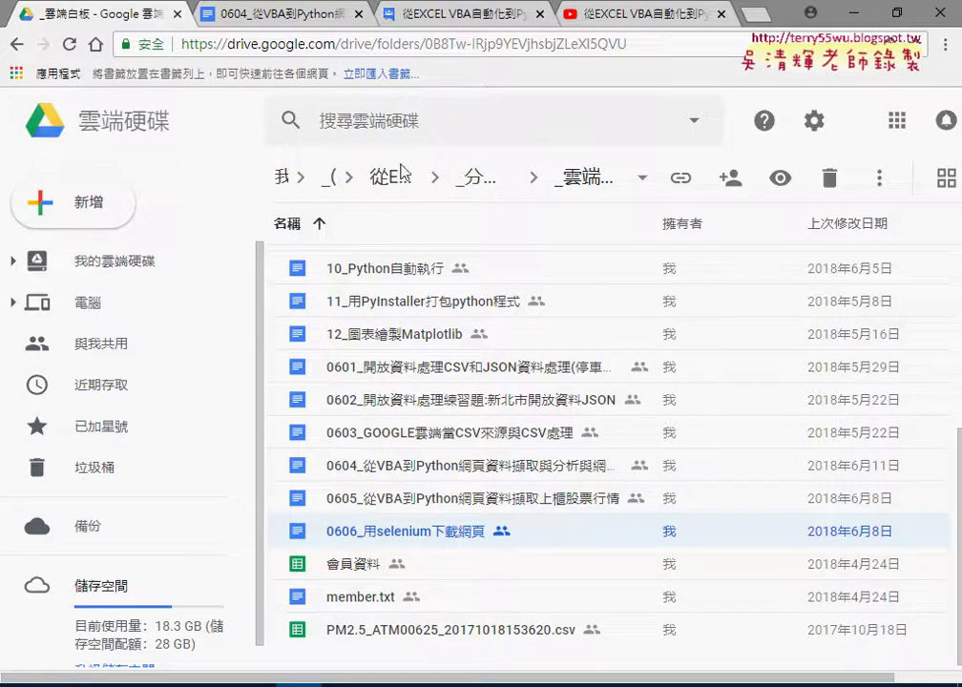
pyautogui.click(289, 23)
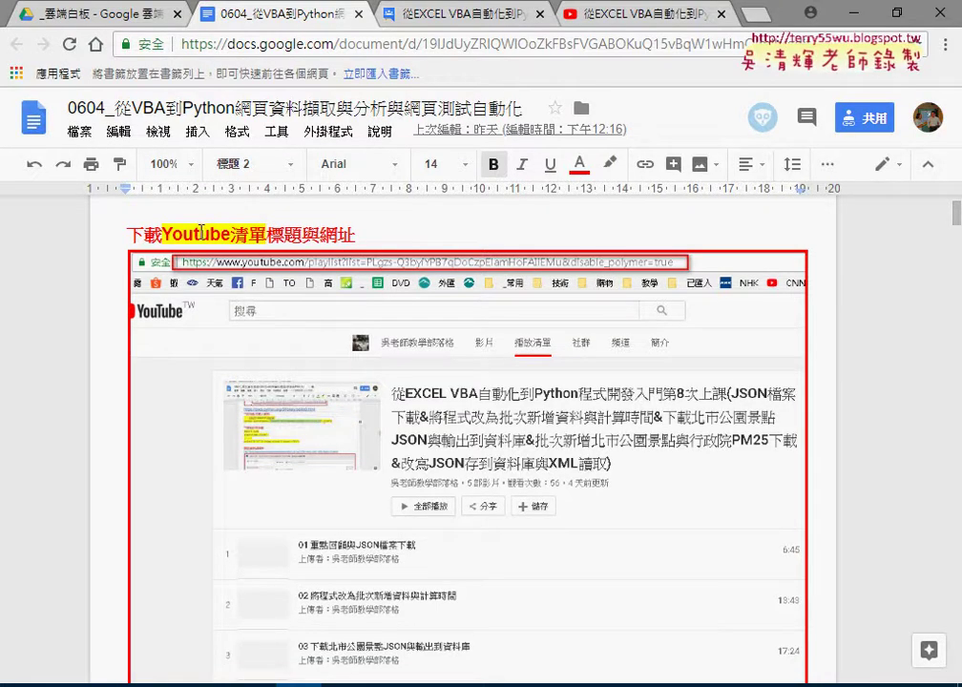
# Select the list= playlist ID in the YouTube playlist URL under 完成畫面
pyautogui.scroll(-5, 418, 408)
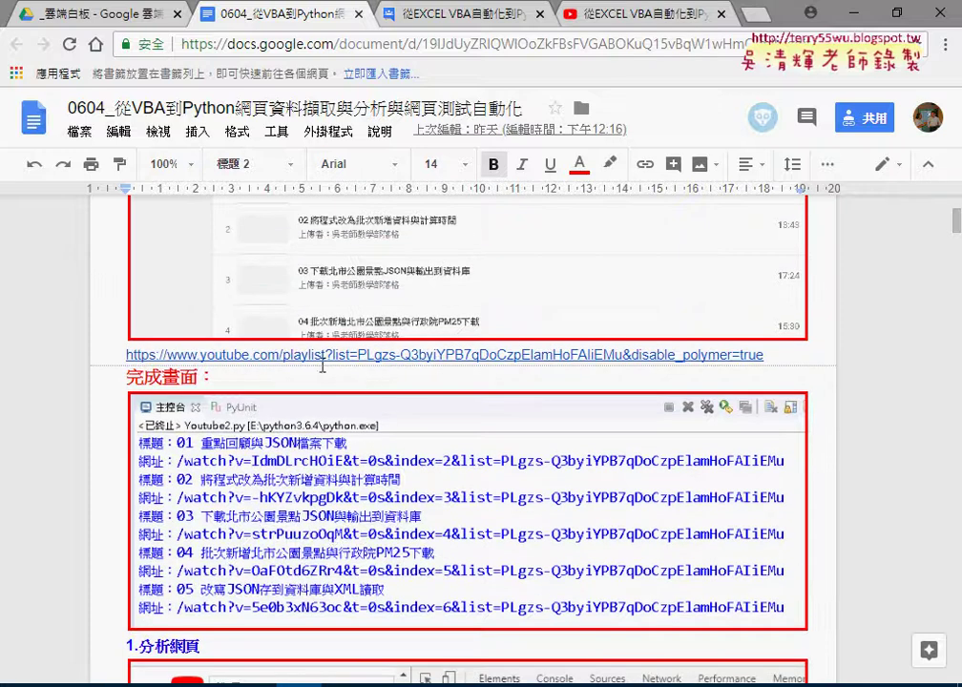
pyautogui.click(328, 354)
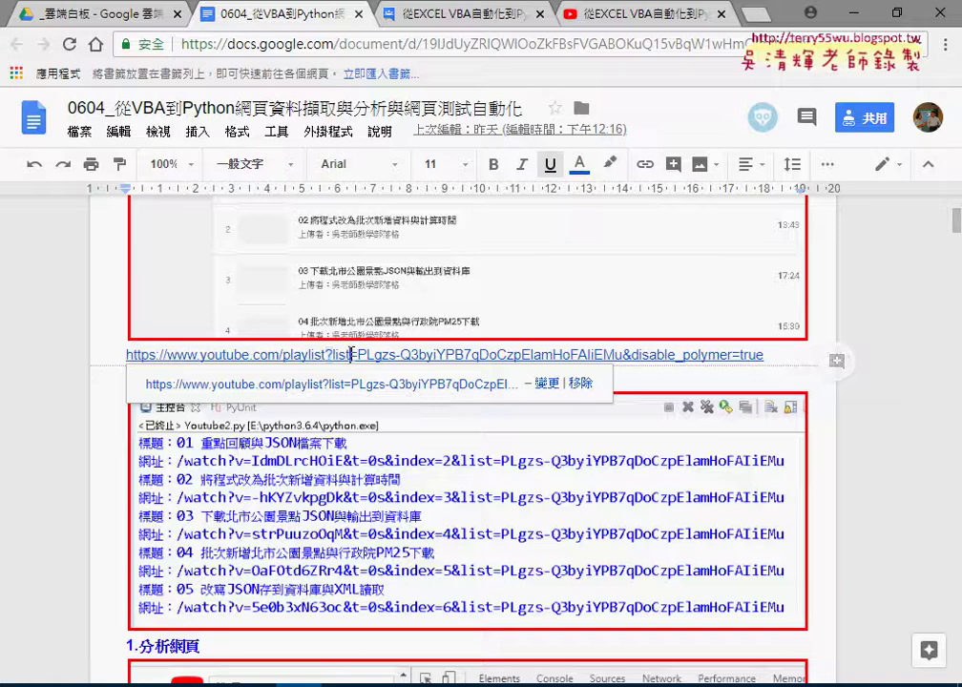
pyautogui.moveTo(341, 356); pyautogui.dragTo(764, 356)
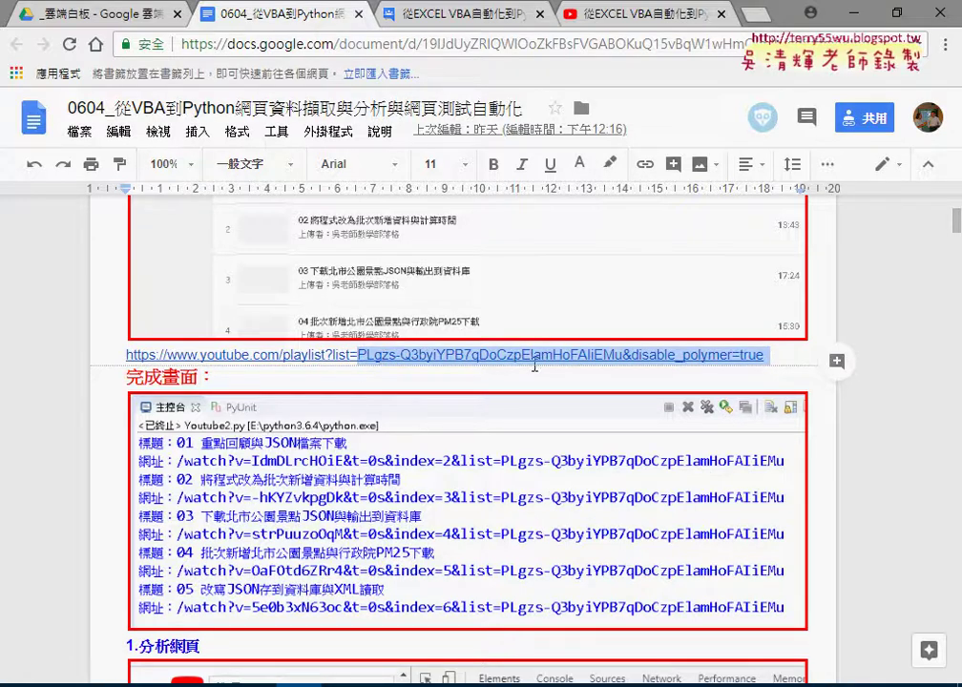
pyautogui.moveTo(623, 355); pyautogui.dragTo(359, 356)
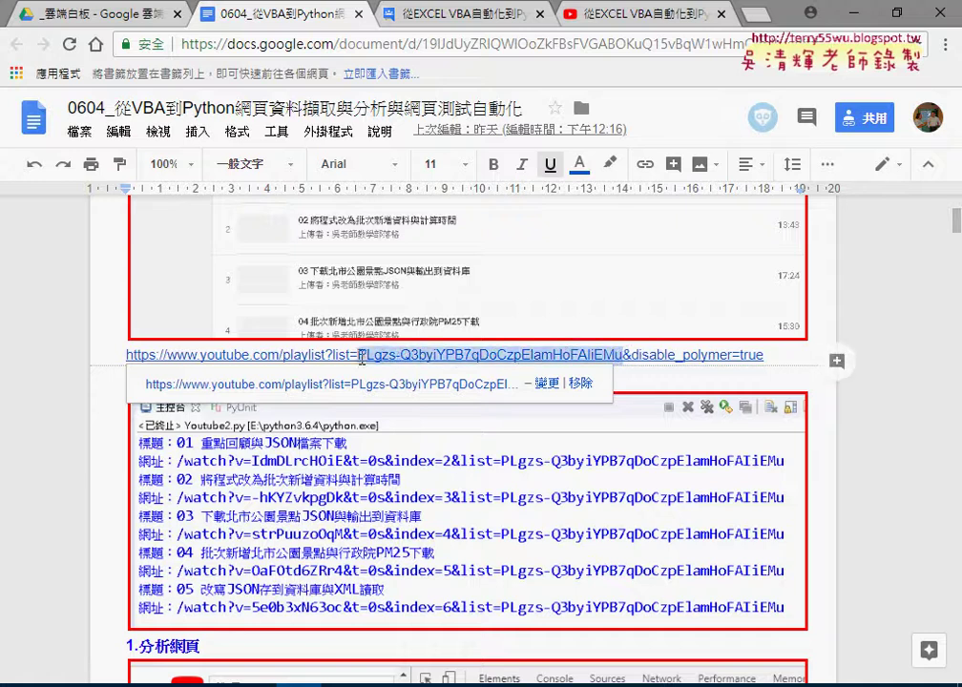
# Highlight requests, bs4 and BeautifulSoup in the reference code's import lines
pyautogui.scroll(-4, 650, 412)
pyautogui.scroll(-2, 649, 413)
pyautogui.scroll(-2, 649, 415)
pyautogui.scroll(-2, 592, 458)
pyautogui.scroll(-1, 535, 487)
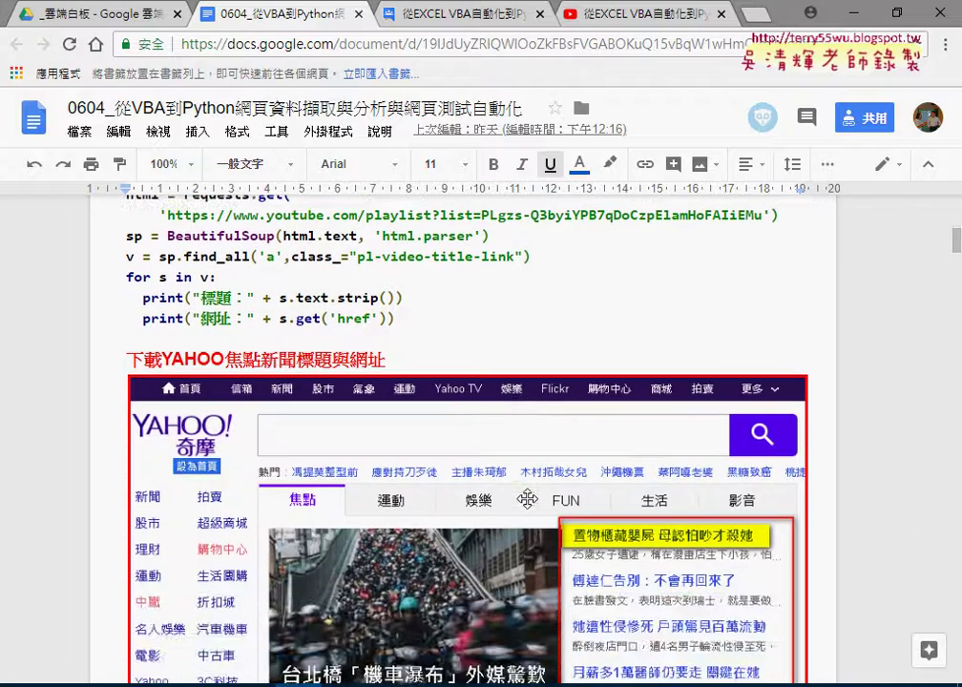
pyautogui.scroll(1, 527, 499)
pyautogui.moveTo(184, 245); pyautogui.dragTo(250, 245)
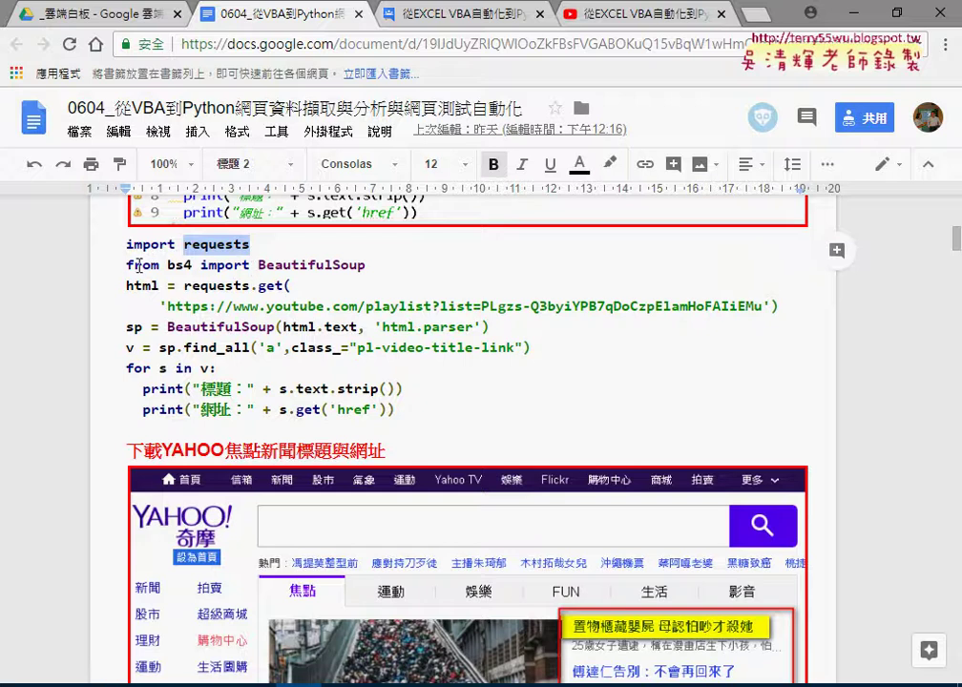
pyautogui.moveTo(168, 264); pyautogui.dragTo(191, 265)
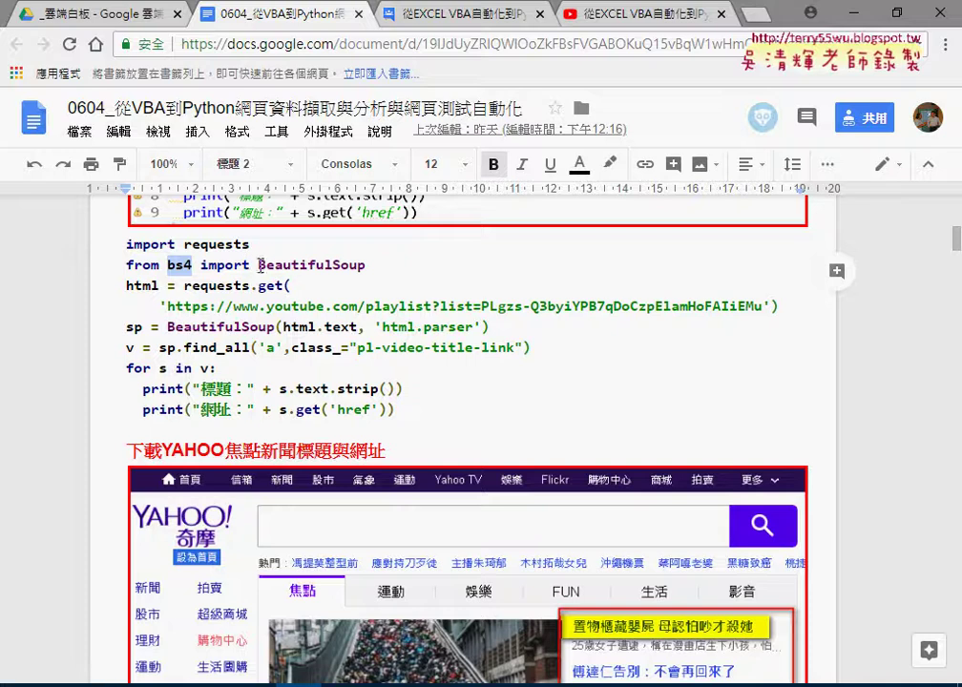
pyautogui.moveTo(259, 264); pyautogui.dragTo(364, 265)
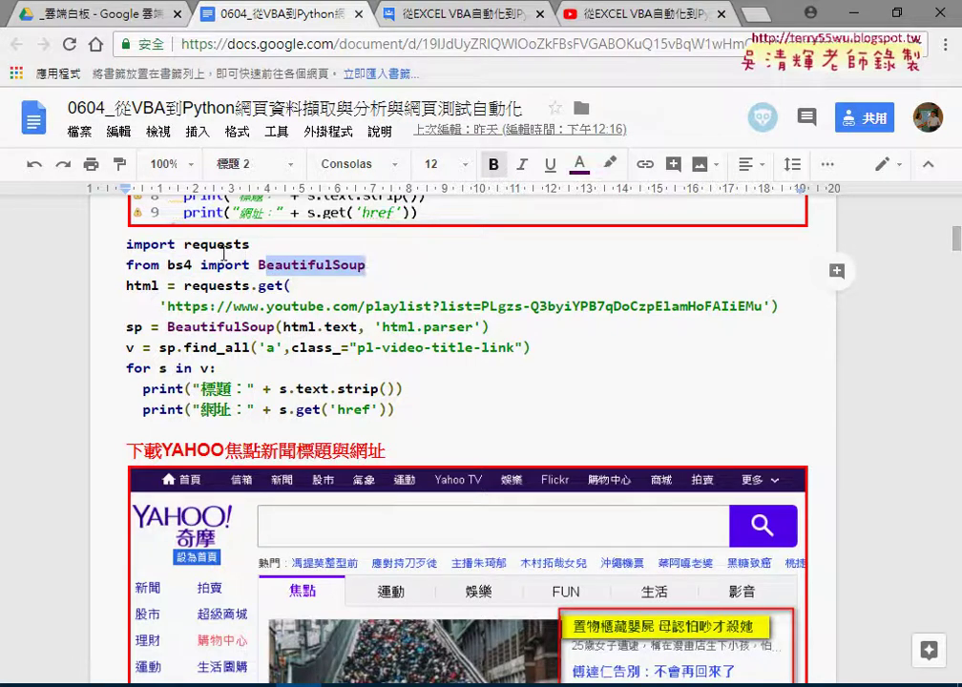
pyautogui.moveTo(250, 245); pyautogui.dragTo(186, 245)
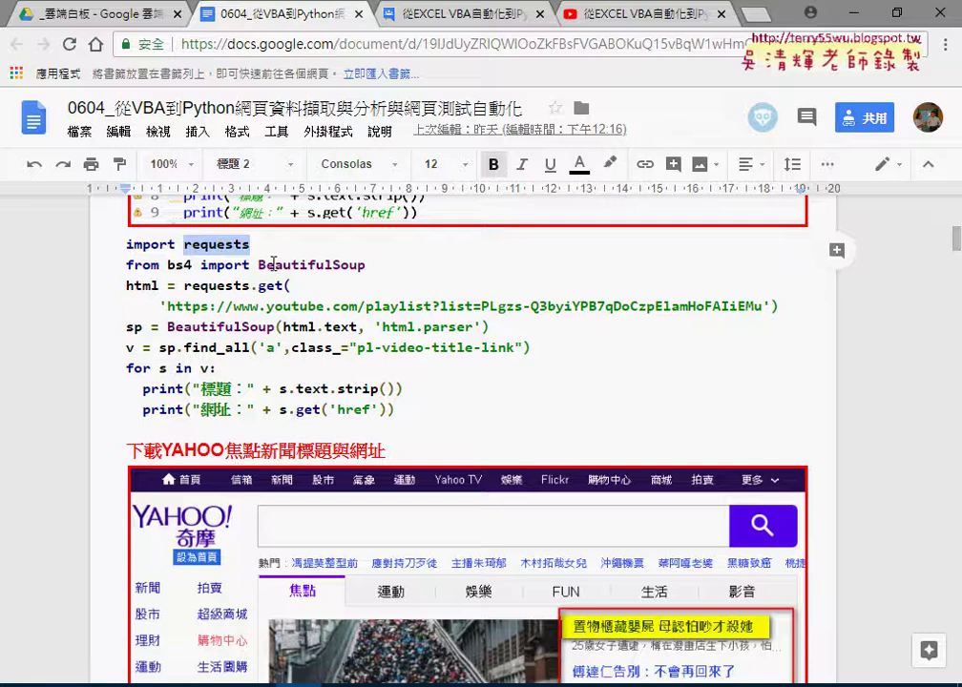
pyautogui.moveTo(259, 266); pyautogui.dragTo(367, 263)
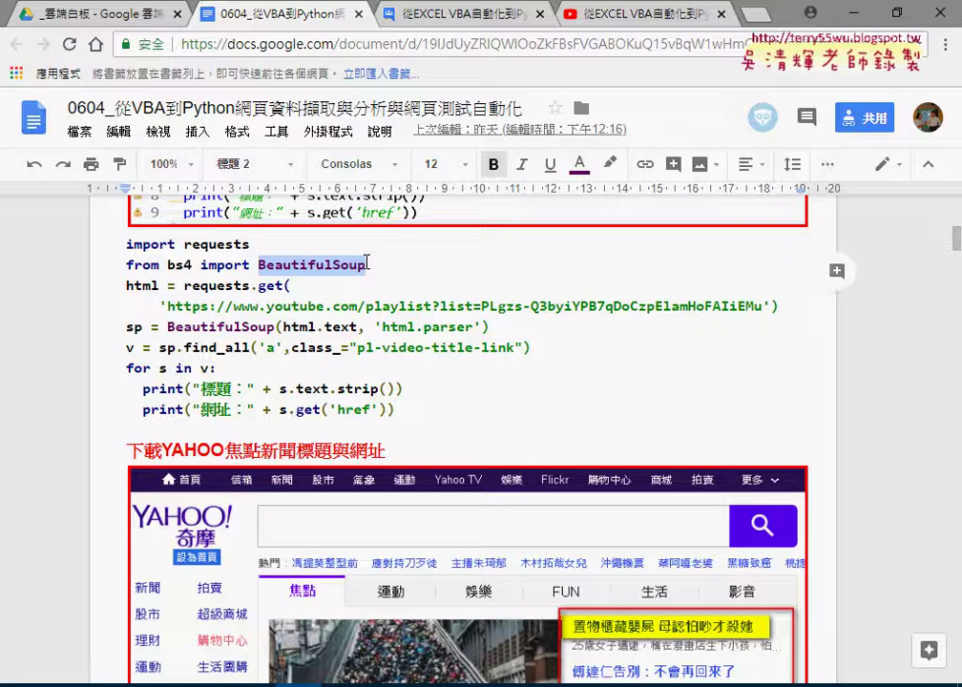
# Highlight BeautifulSoup, the sp variable and the pl-video-title-link class in the YouTube code
pyautogui.moveTo(167, 328); pyautogui.dragTo(196, 328)
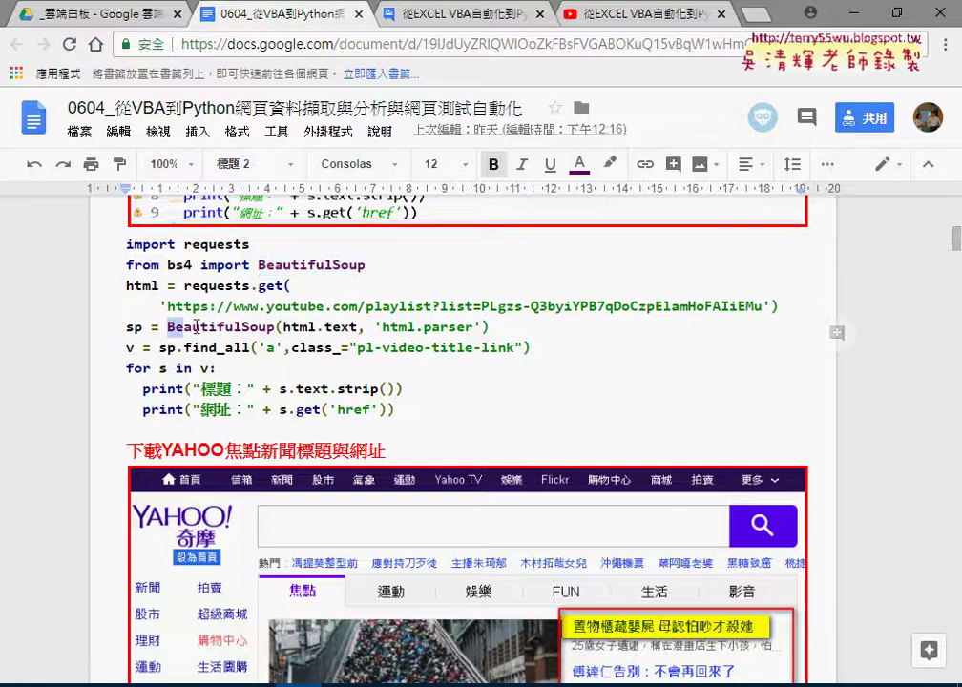
pyautogui.doubleClick(196, 328)
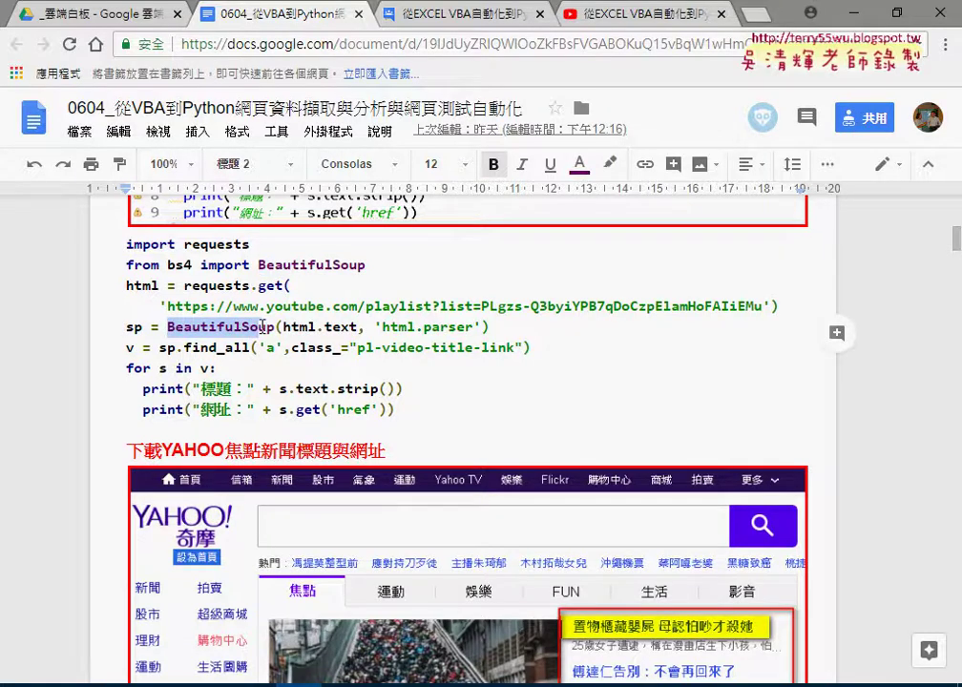
pyautogui.click(204, 267)
pyautogui.moveTo(141, 327)
pyautogui.mouseDown()
pyautogui.moveTo(127, 327)
pyautogui.moveTo(184, 348)
pyautogui.moveTo(283, 348)
pyautogui.mouseUp()
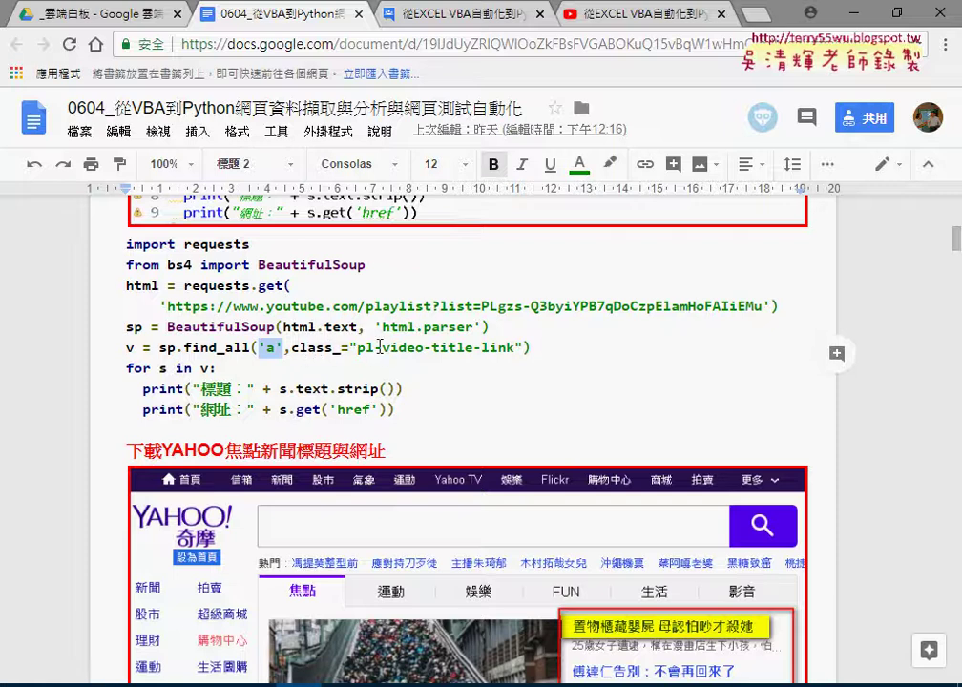
pyautogui.moveTo(358, 350); pyautogui.dragTo(516, 345)
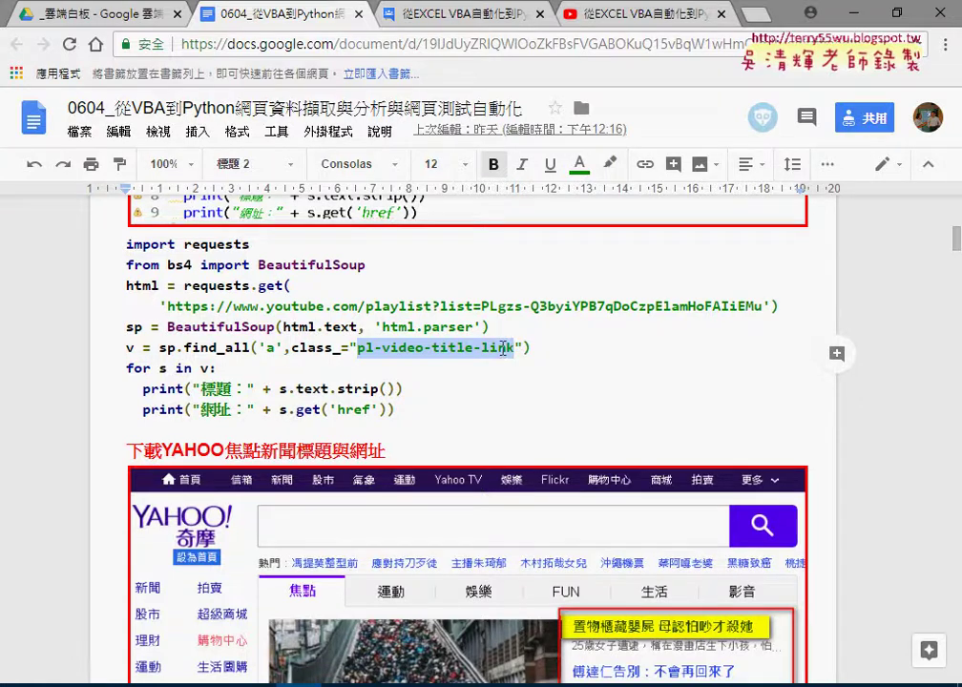
# Highlight the ETTODAY熱門新聞 heading, then the "a" tag argument in the Yahoo find_all call
pyautogui.scroll(-3, 510, 350)
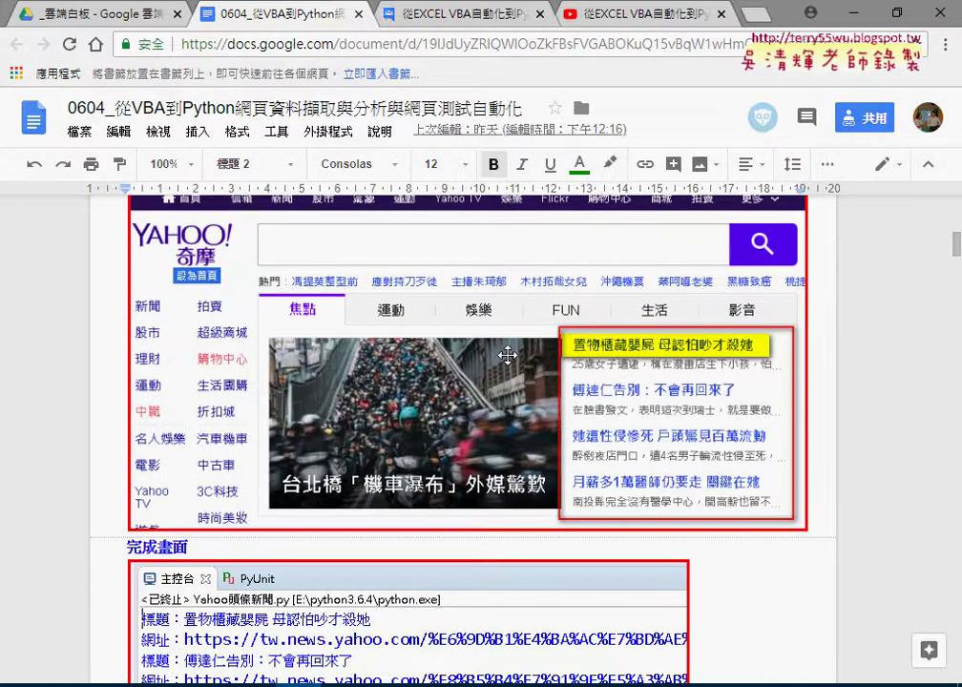
pyautogui.scroll(-3, 507, 358)
pyautogui.scroll(-2, 484, 433)
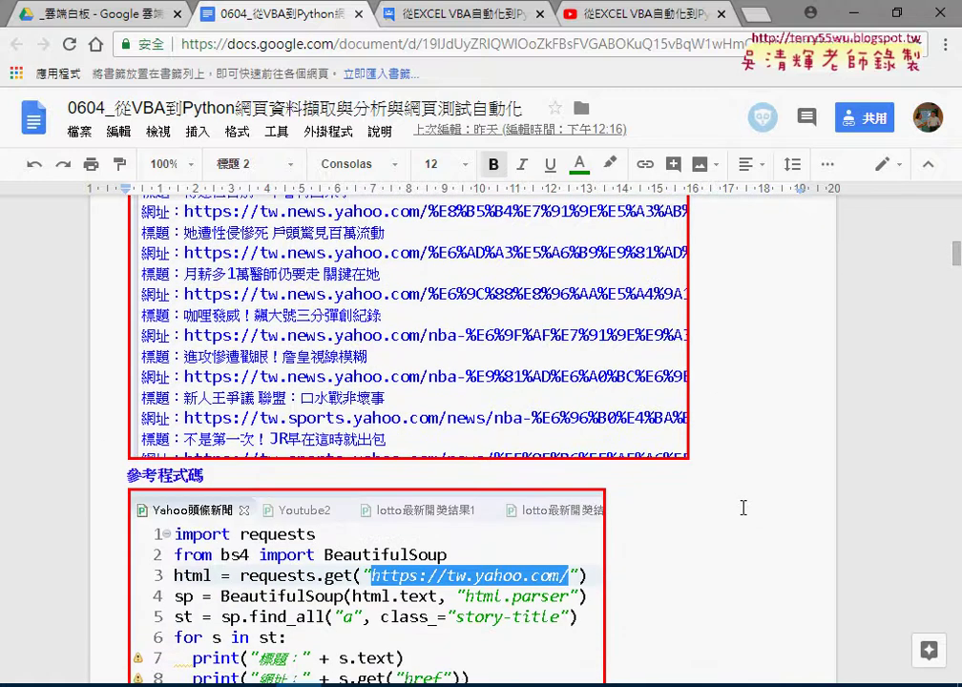
pyautogui.scroll(-3, 551, 463)
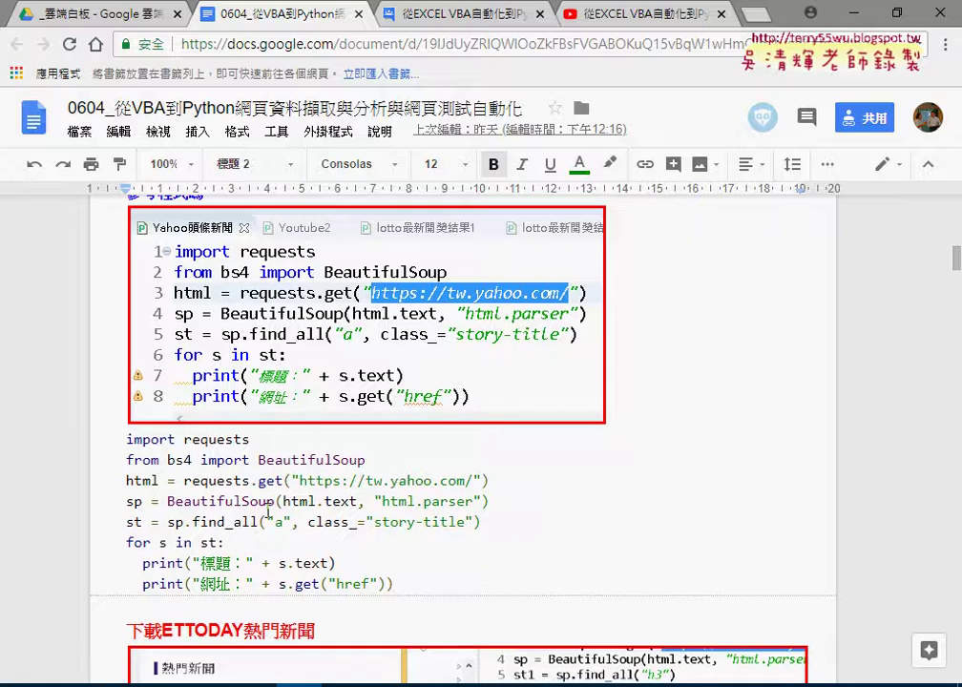
pyautogui.scroll(-1, 343, 520)
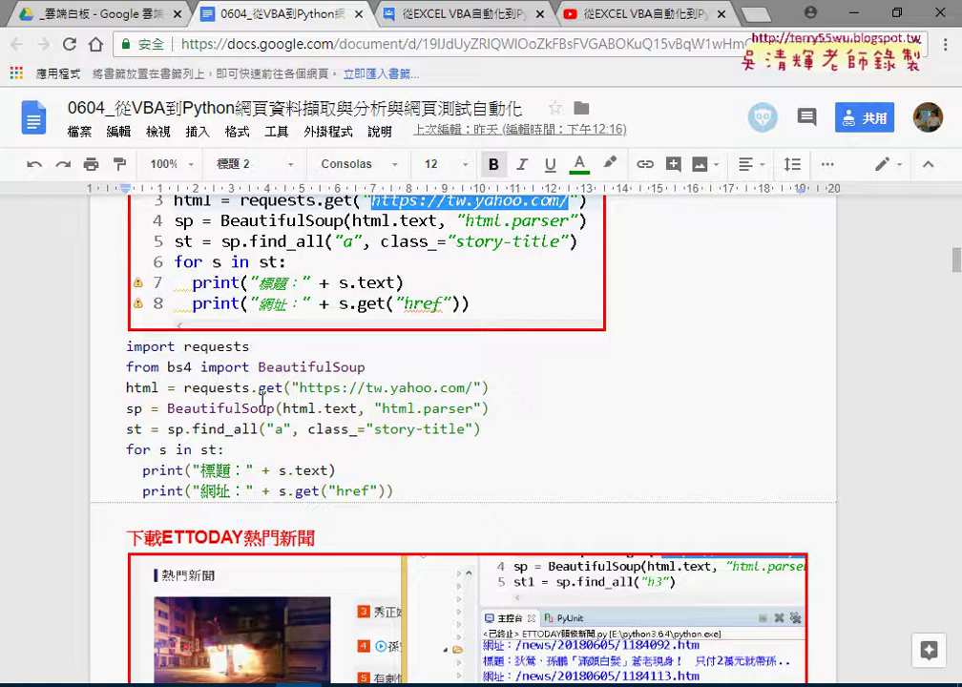
pyautogui.scroll(-1, 262, 399)
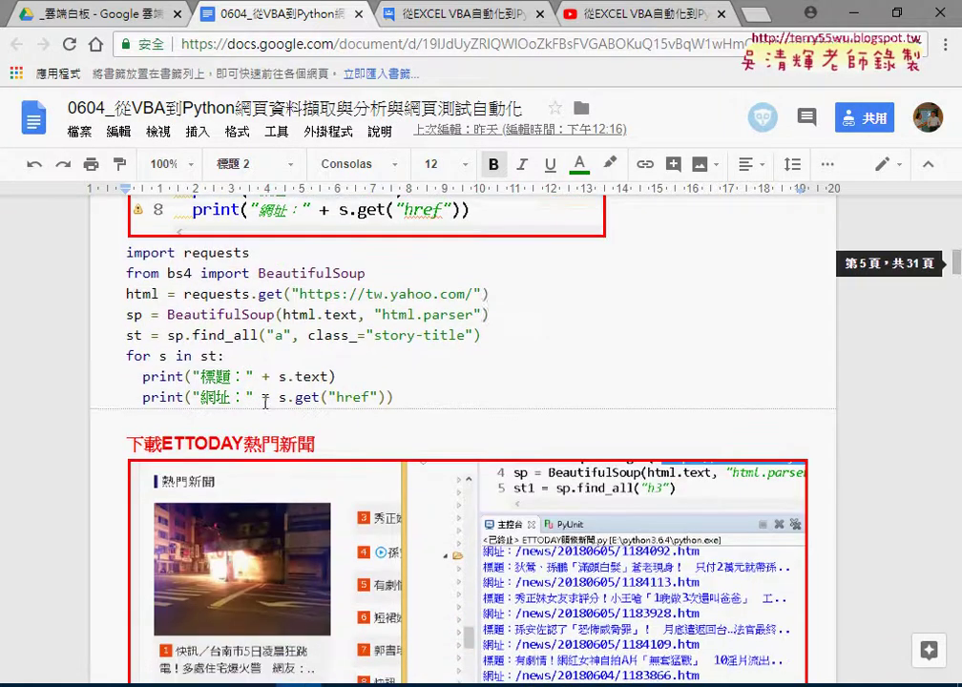
pyautogui.scroll(-1, 249, 445)
pyautogui.moveTo(162, 351); pyautogui.dragTo(316, 351)
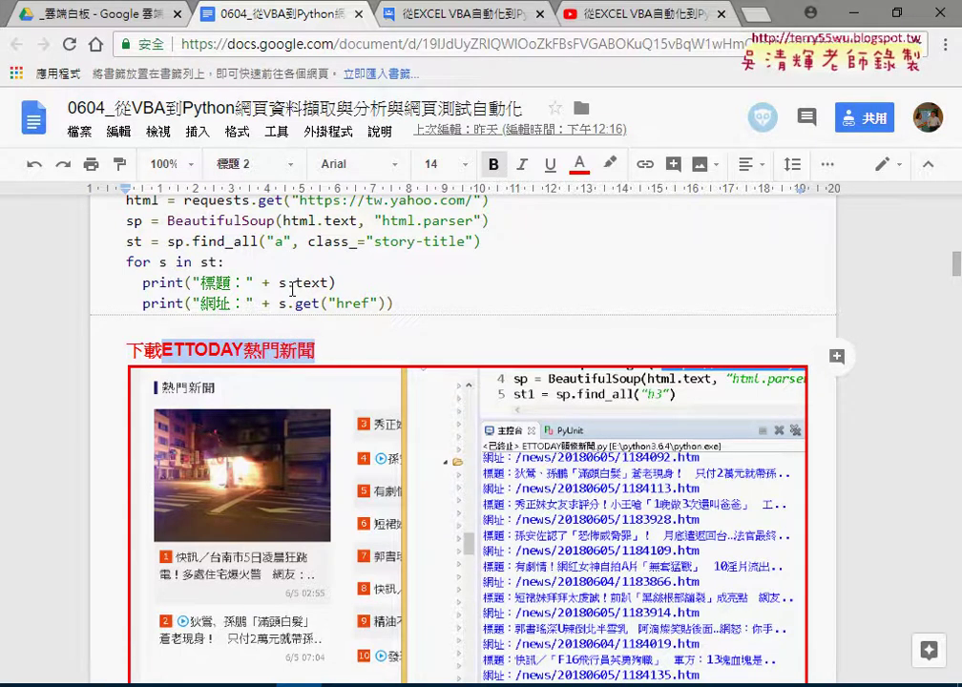
pyautogui.scroll(1, 271, 334)
pyautogui.moveTo(269, 334); pyautogui.dragTo(291, 334)
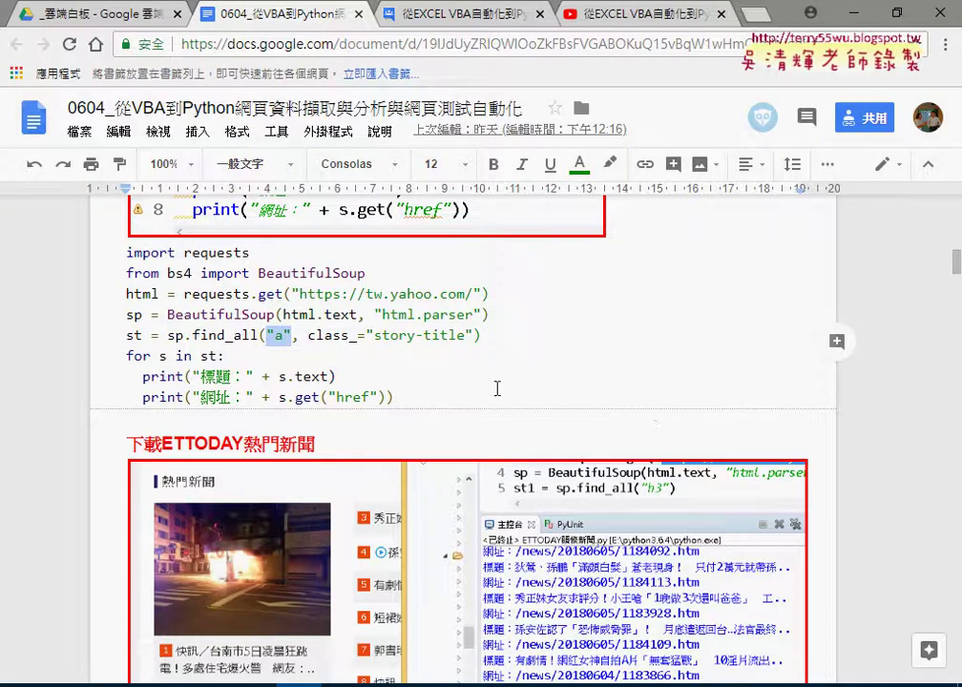
# Highlight class_ in find_all, then select the Yahoo script from import requests to the final print
pyautogui.moveTo(308, 335); pyautogui.dragTo(349, 336)
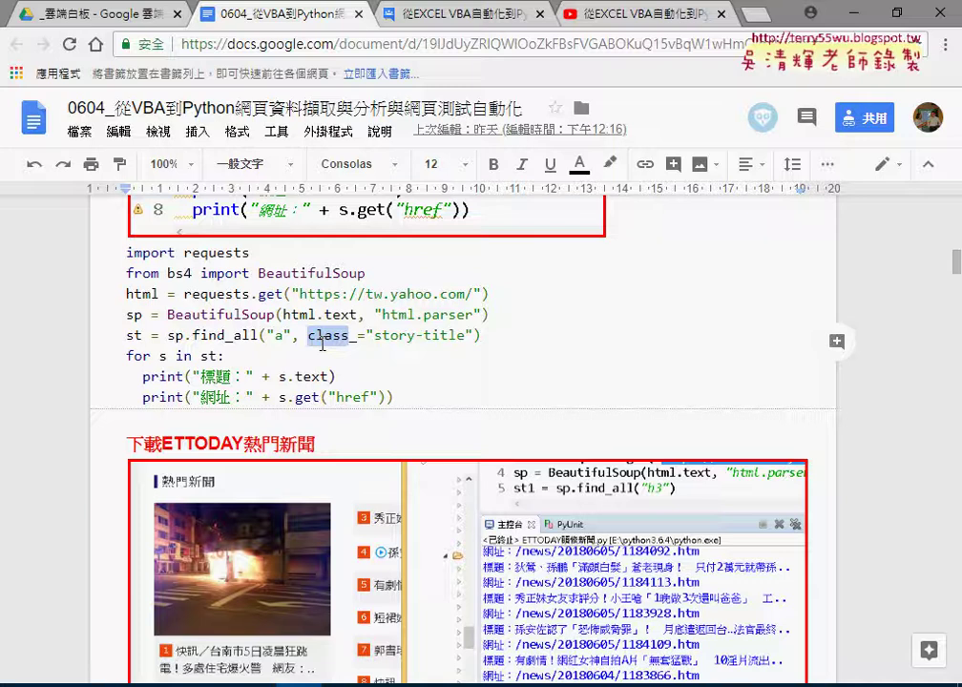
pyautogui.scroll(-1, 409, 394)
pyautogui.scroll(-1, 409, 394)
pyautogui.scroll(1, 409, 394)
pyautogui.scroll(1, 410, 397)
pyautogui.moveTo(413, 399); pyautogui.dragTo(126, 253)
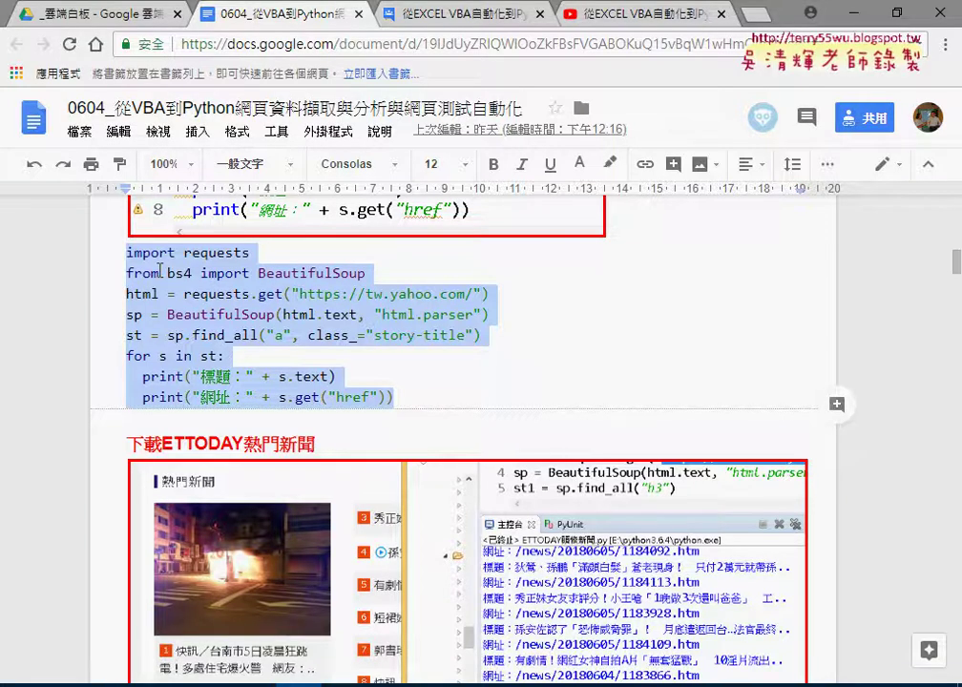
# Highlight "div" in the ETTODAY sp.find line and the a in the 找a comment
pyautogui.scroll(-2, 255, 306)
pyautogui.scroll(-1, 255, 305)
pyautogui.scroll(-1, 255, 306)
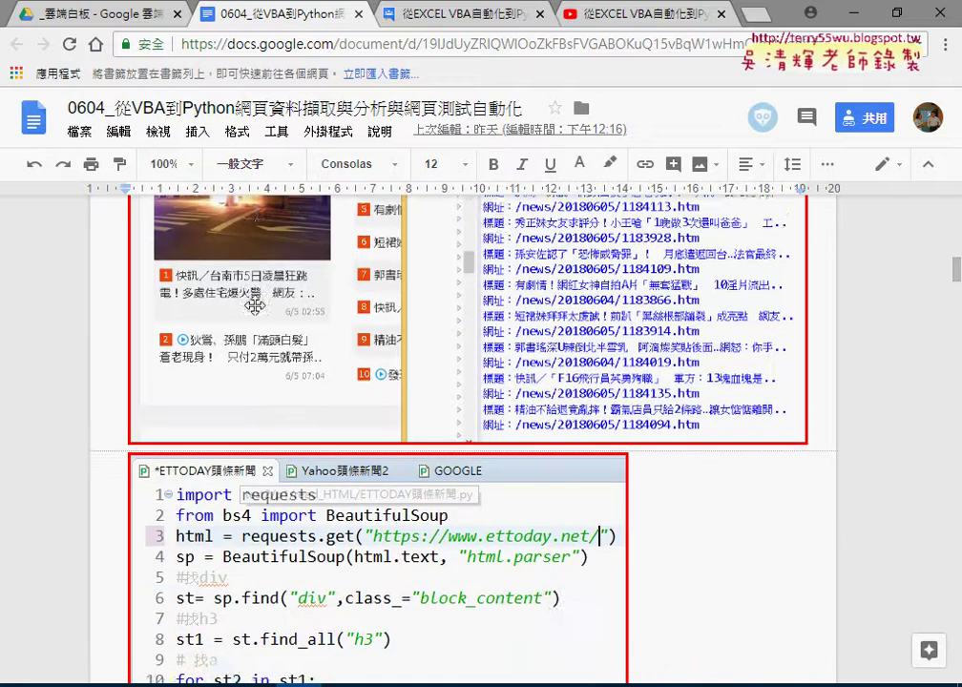
pyautogui.scroll(-3, 255, 306)
pyautogui.scroll(-2, 253, 306)
pyautogui.scroll(-2, 309, 426)
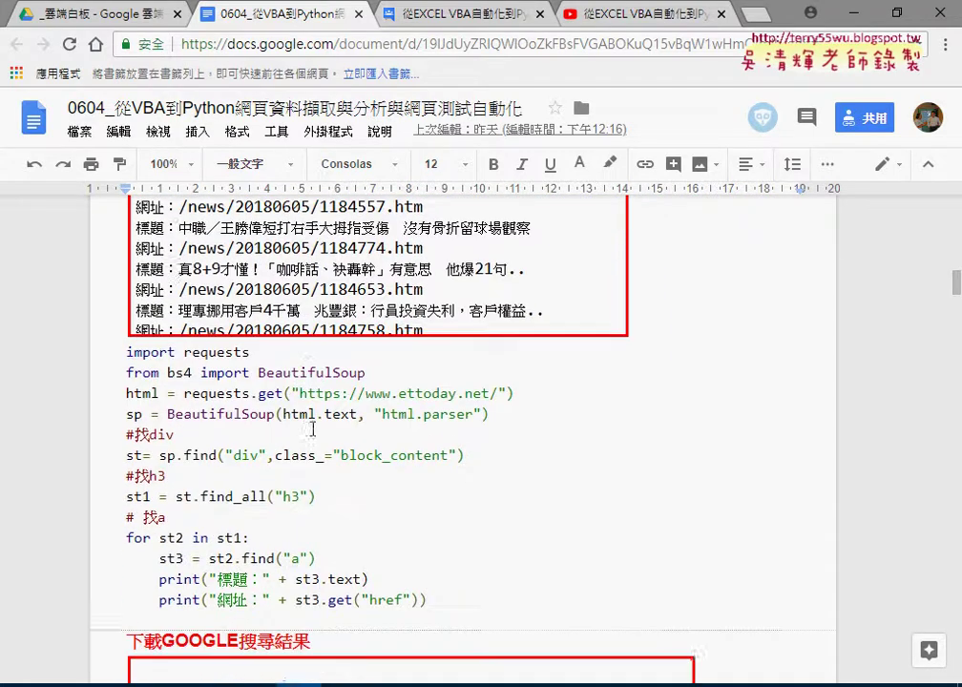
pyautogui.scroll(-1, 313, 428)
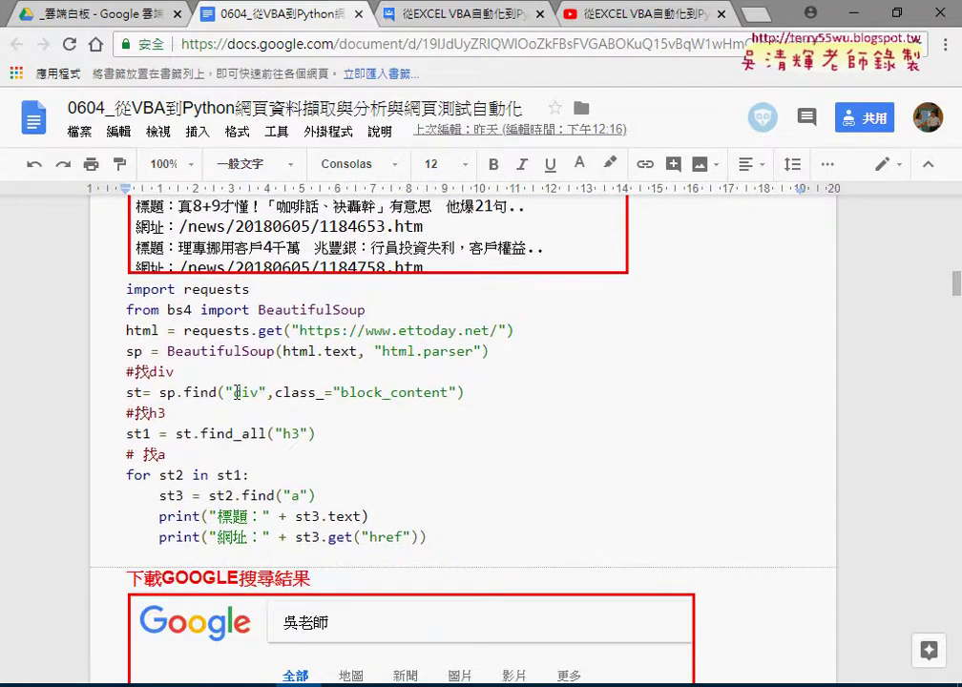
pyautogui.moveTo(226, 392); pyautogui.dragTo(266, 393)
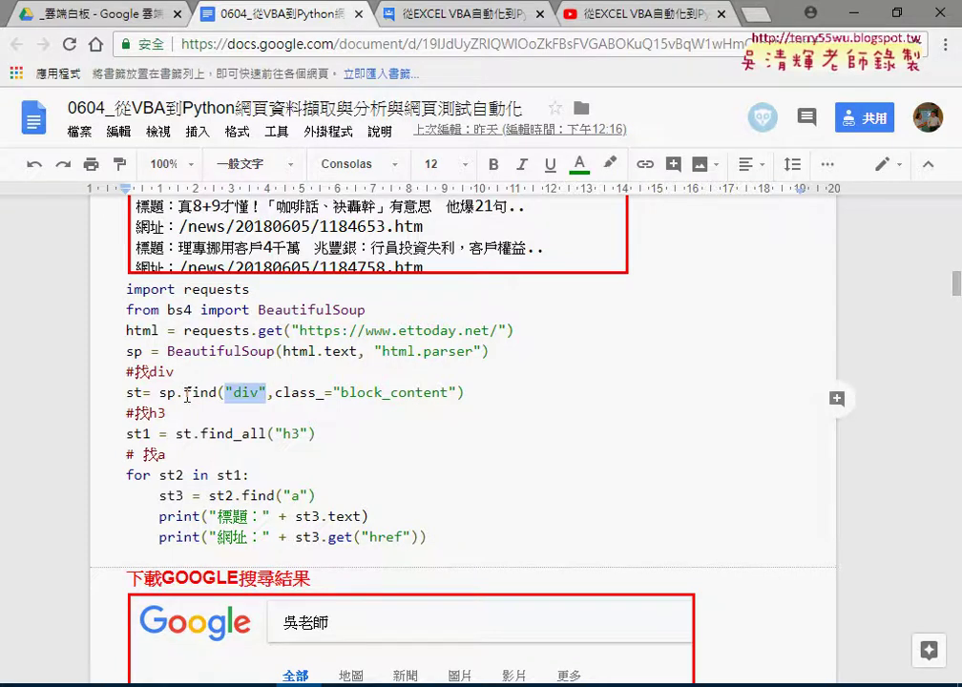
pyautogui.moveTo(157, 455); pyautogui.dragTo(166, 455)
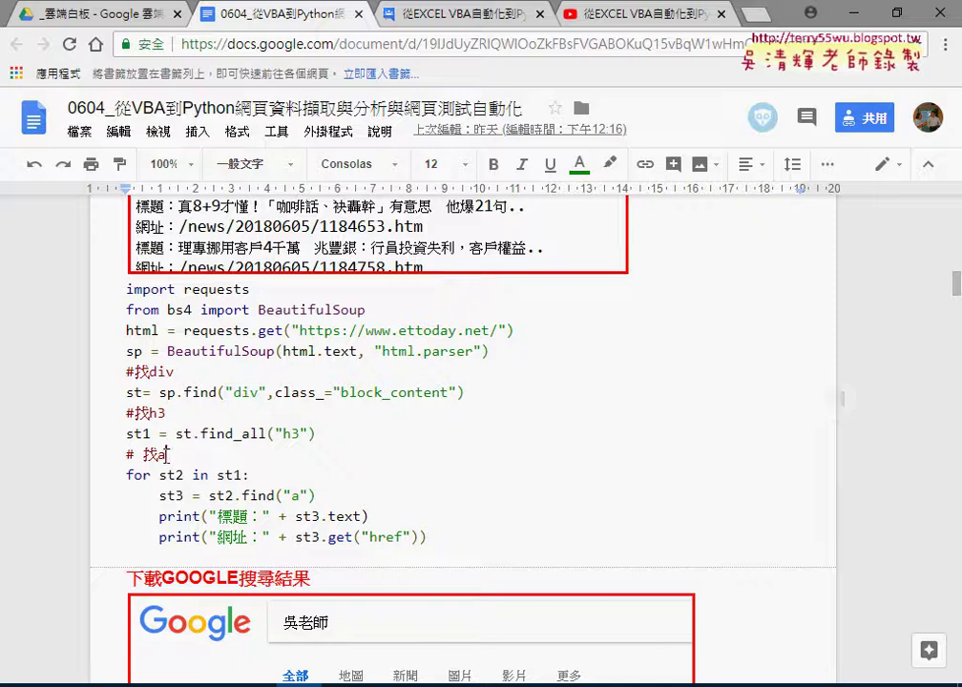
# Highlight the st1 find_all h3 statement, then div and the block_content class name
pyautogui.click(288, 433)
pyautogui.moveTo(326, 437); pyautogui.dragTo(126, 436)
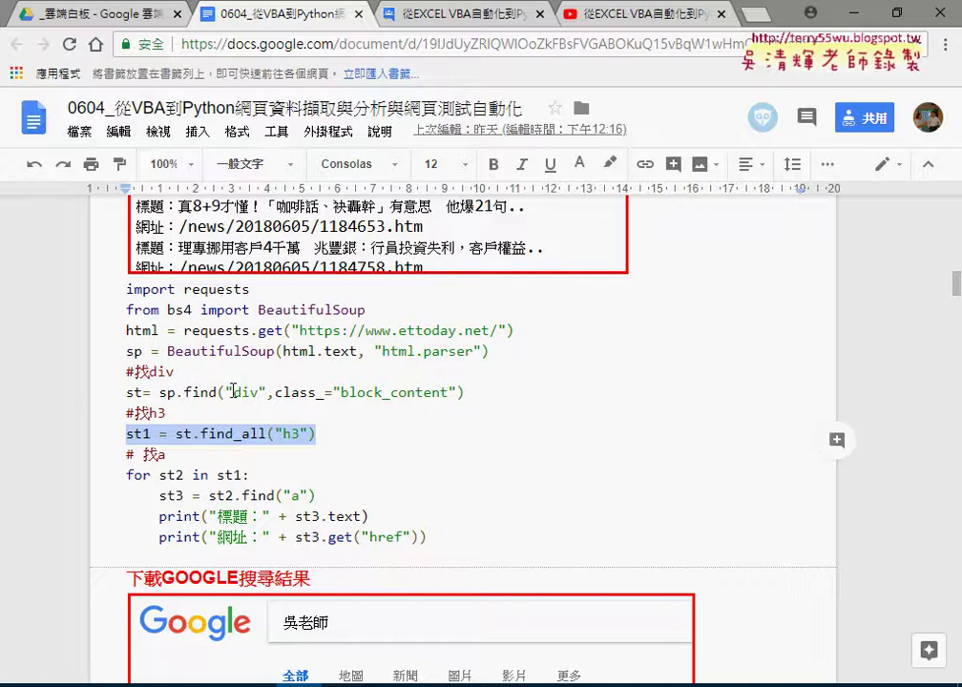
pyautogui.moveTo(233, 391); pyautogui.dragTo(257, 388)
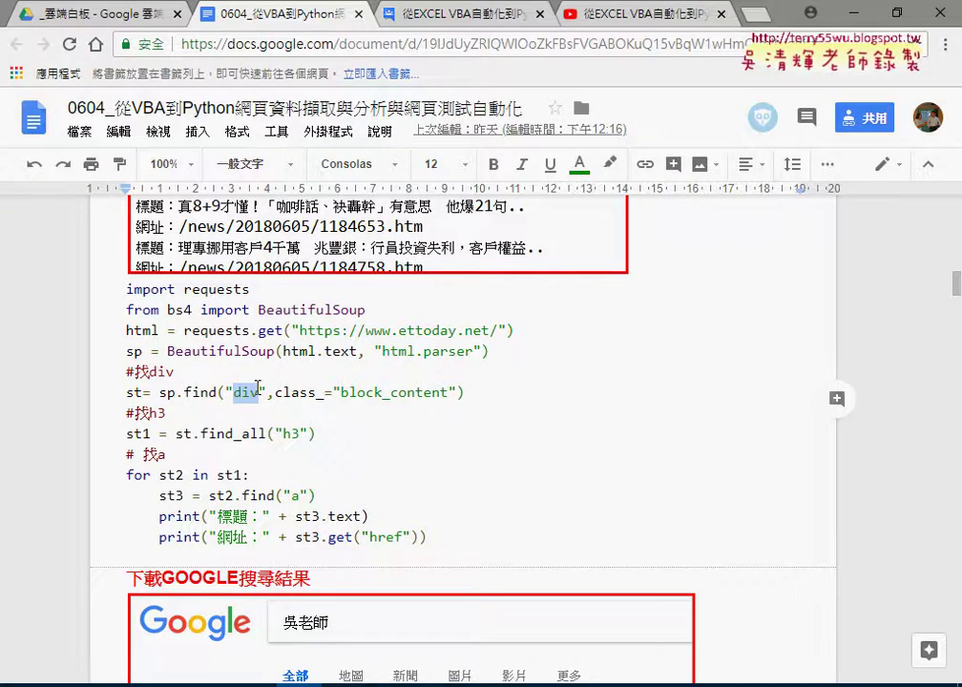
pyautogui.moveTo(341, 392); pyautogui.dragTo(476, 388)
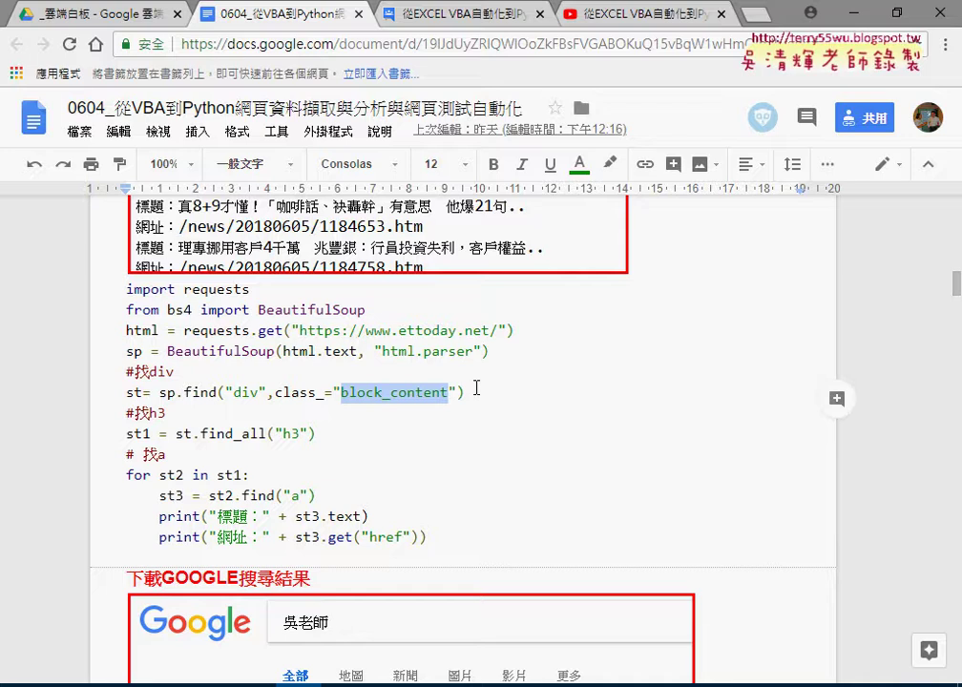
pyautogui.scroll(-1, 476, 388)
pyautogui.scroll(-1, 266, 326)
pyautogui.scroll(-3, 503, 412)
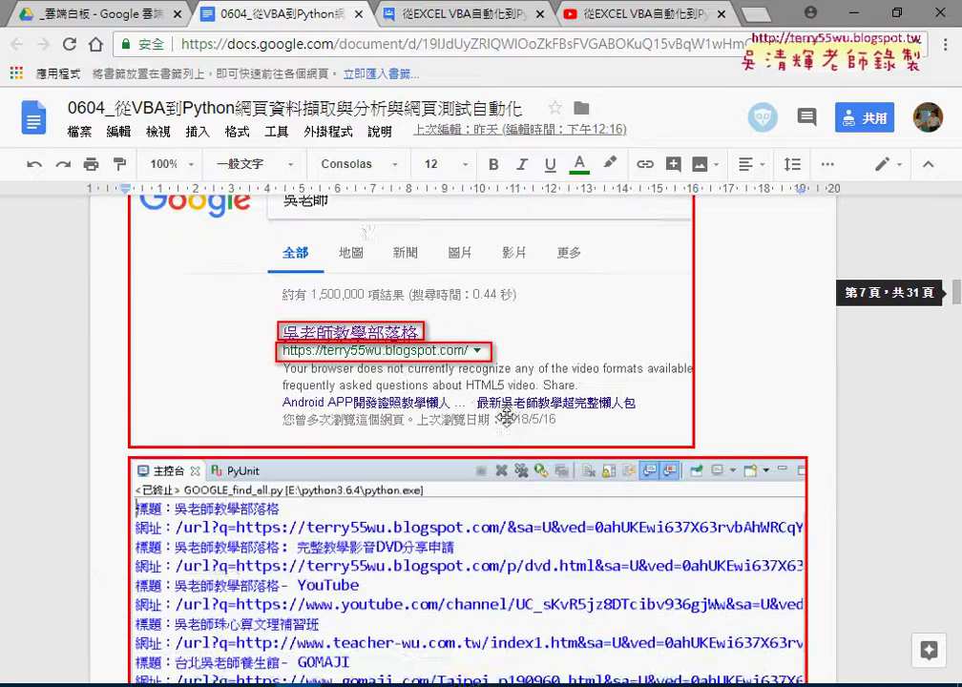
pyautogui.scroll(-2, 503, 413)
pyautogui.scroll(-2, 401, 329)
pyautogui.scroll(-1, 378, 419)
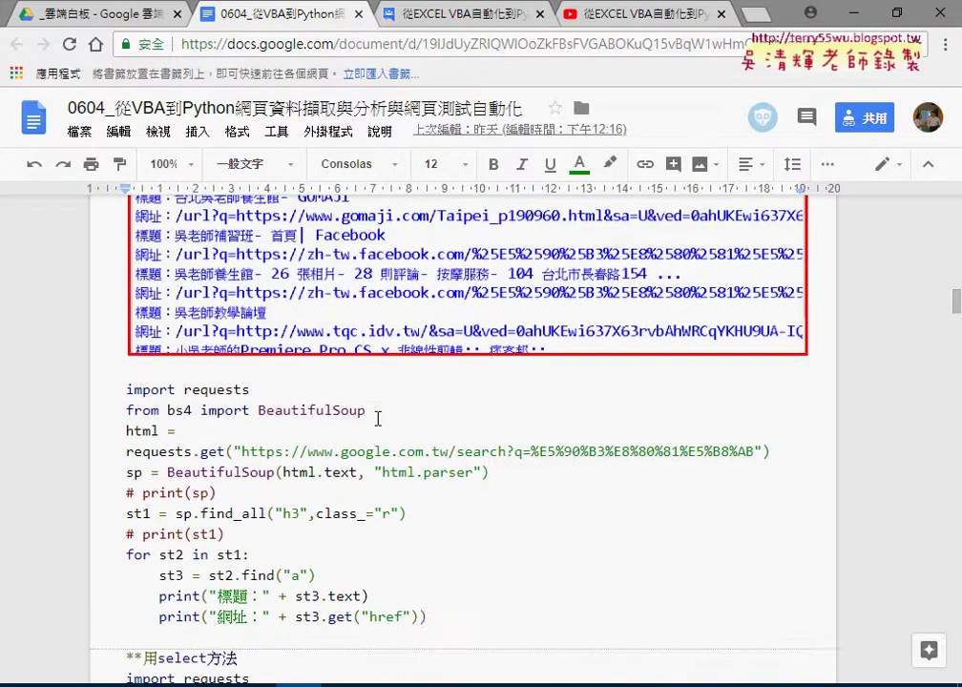
pyautogui.scroll(-2, 378, 419)
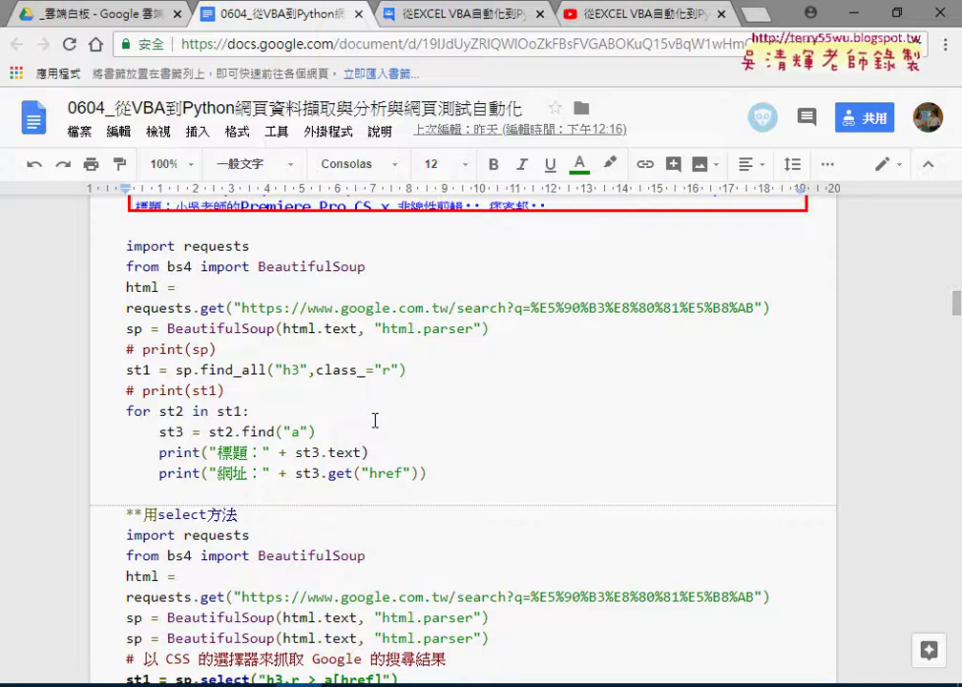
pyautogui.scroll(-3, 376, 421)
pyautogui.scroll(-1, 375, 417)
pyautogui.moveTo(158, 328); pyautogui.dragTo(206, 327)
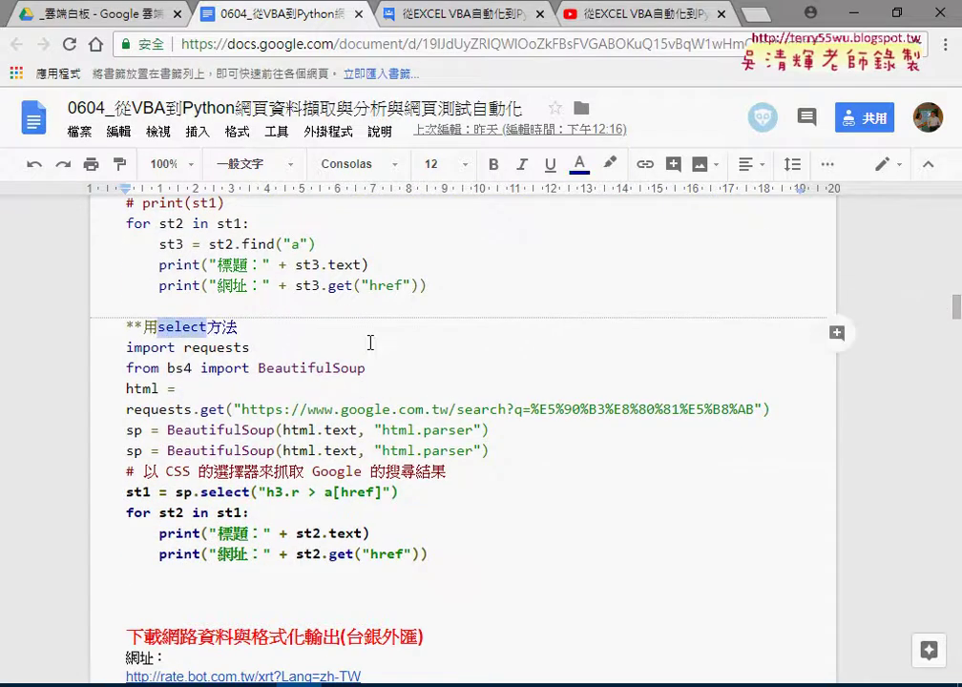
pyautogui.click(267, 492)
pyautogui.moveTo(266, 492); pyautogui.dragTo(300, 492)
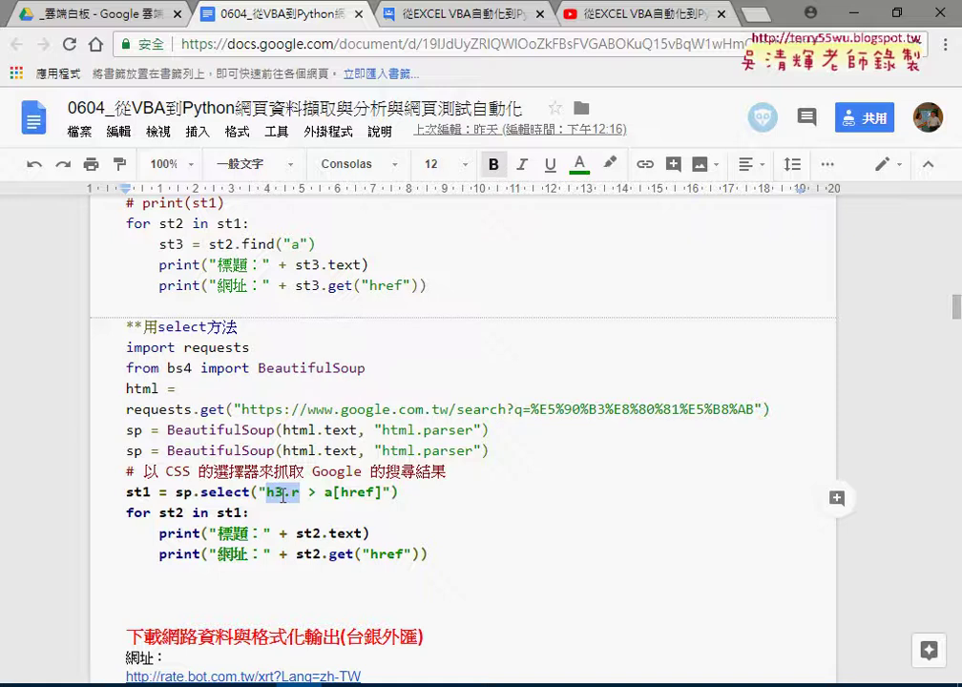
pyautogui.moveTo(267, 491); pyautogui.dragTo(293, 497)
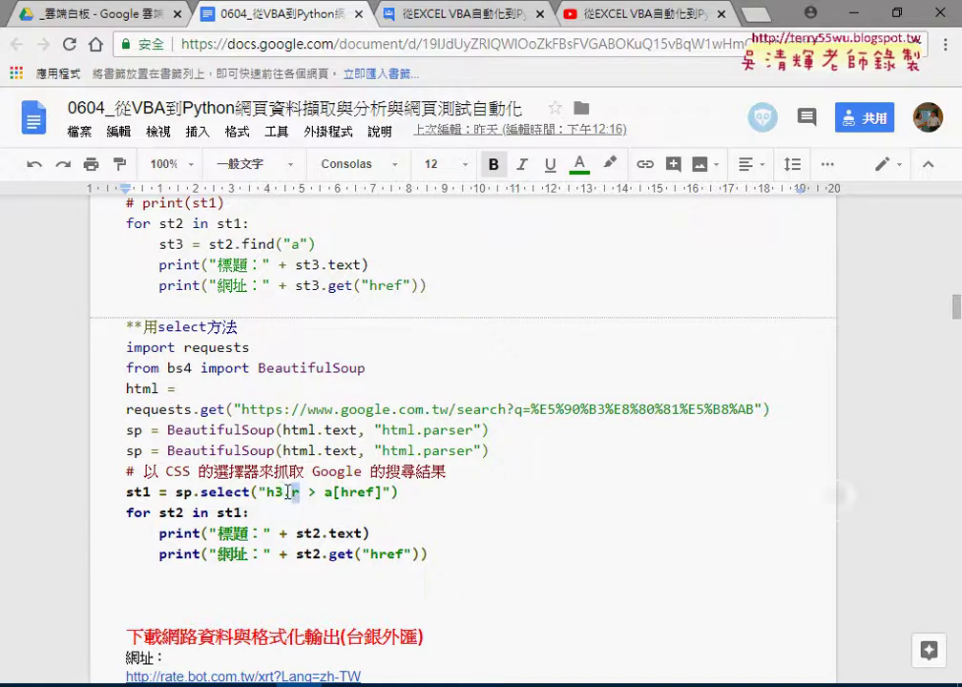
pyautogui.moveTo(299, 493); pyautogui.dragTo(374, 492)
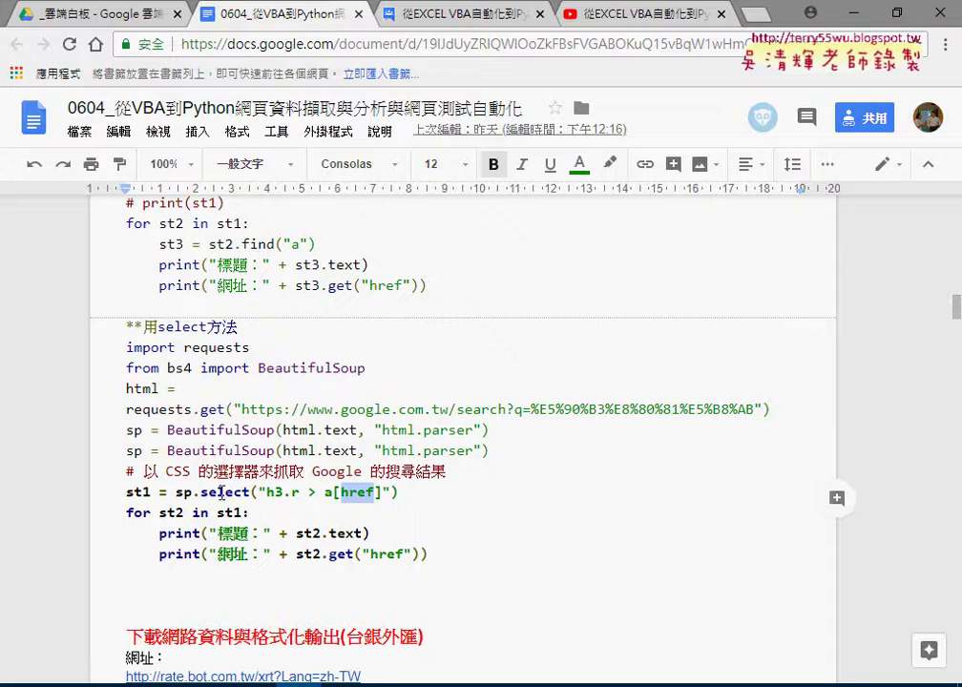
pyautogui.moveTo(126, 492); pyautogui.dragTo(151, 491)
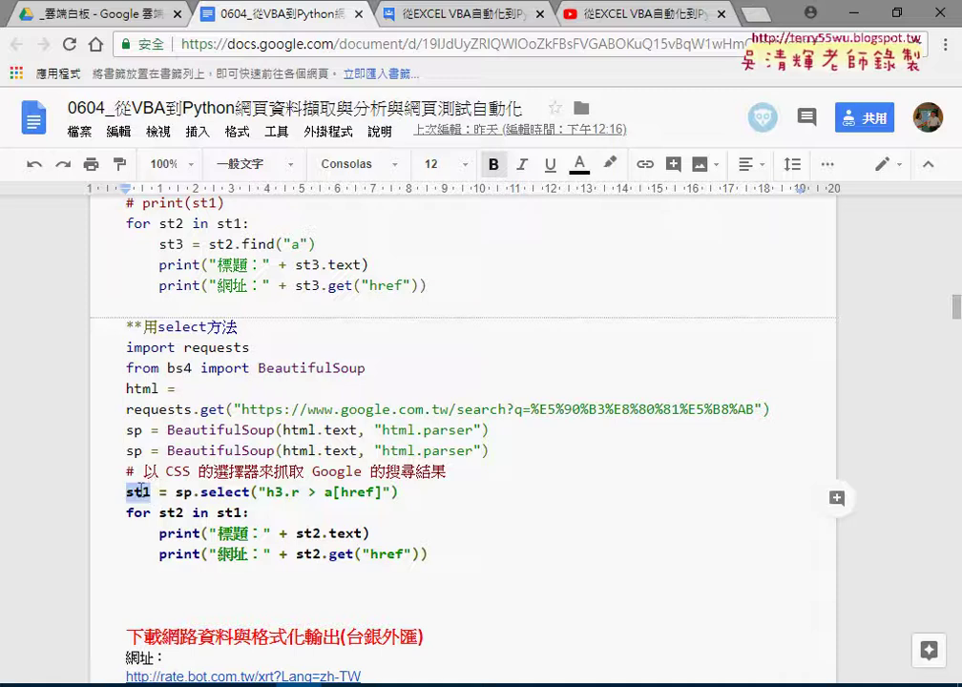
pyautogui.click(176, 513)
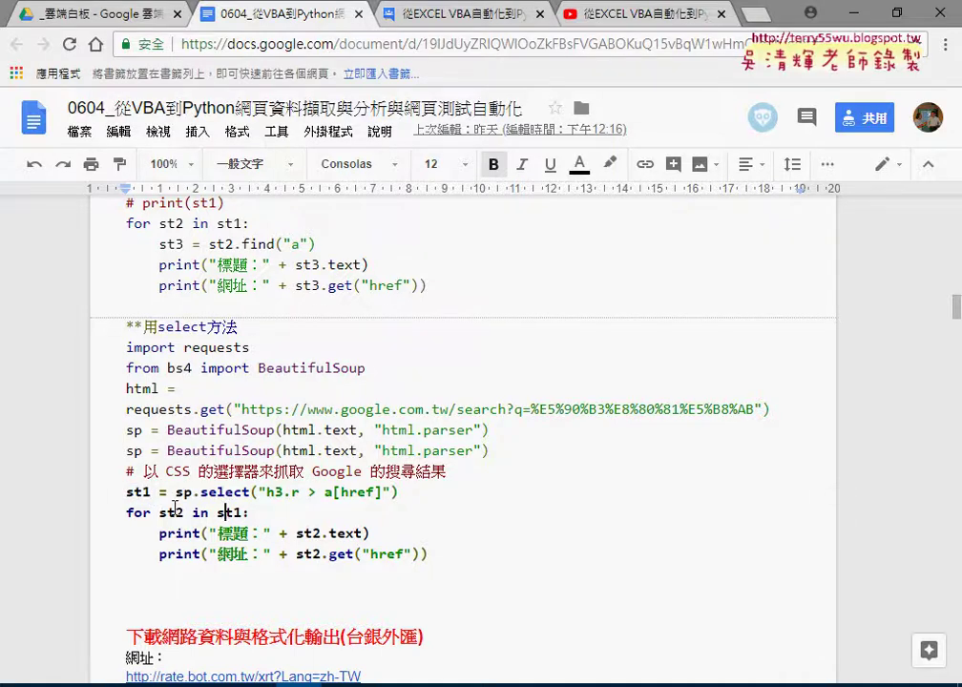
pyautogui.scroll(3, 352, 372)
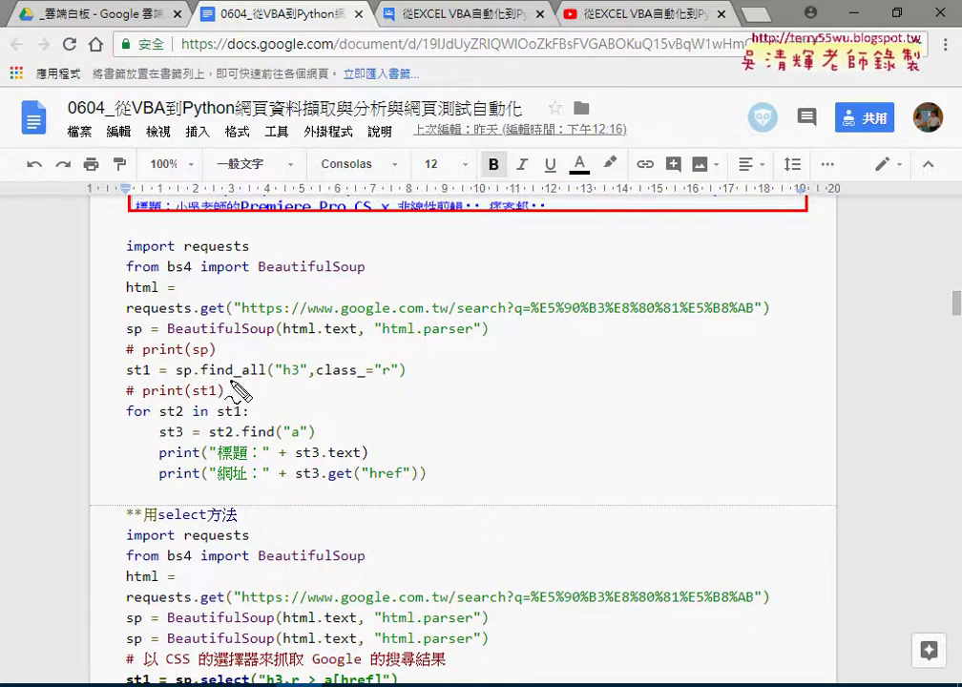
pyautogui.moveTo(265, 375); pyautogui.dragTo(204, 373)
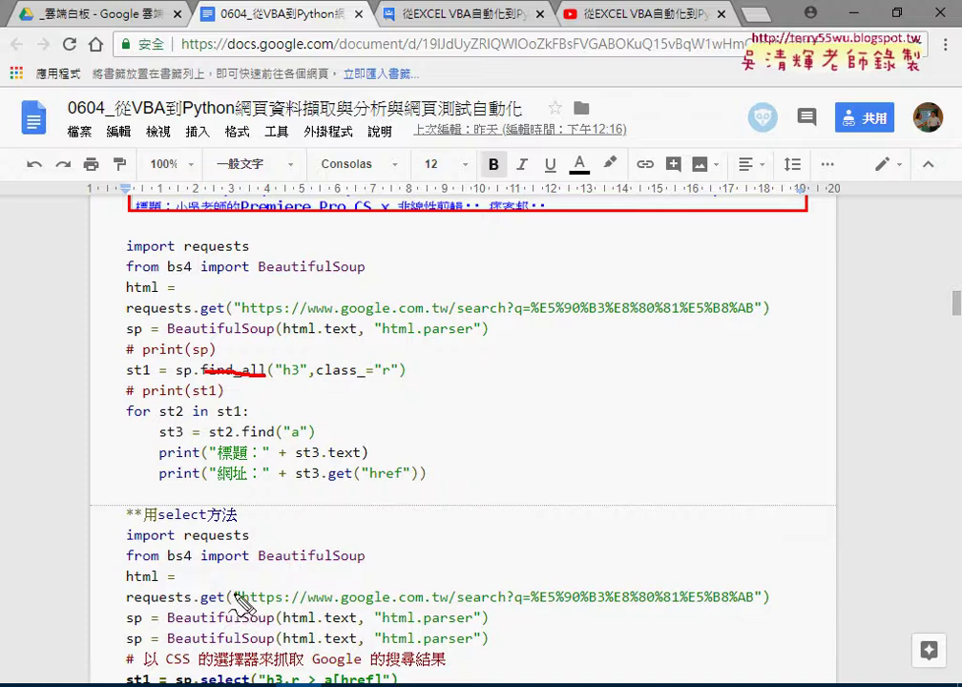
pyautogui.press('Escape')
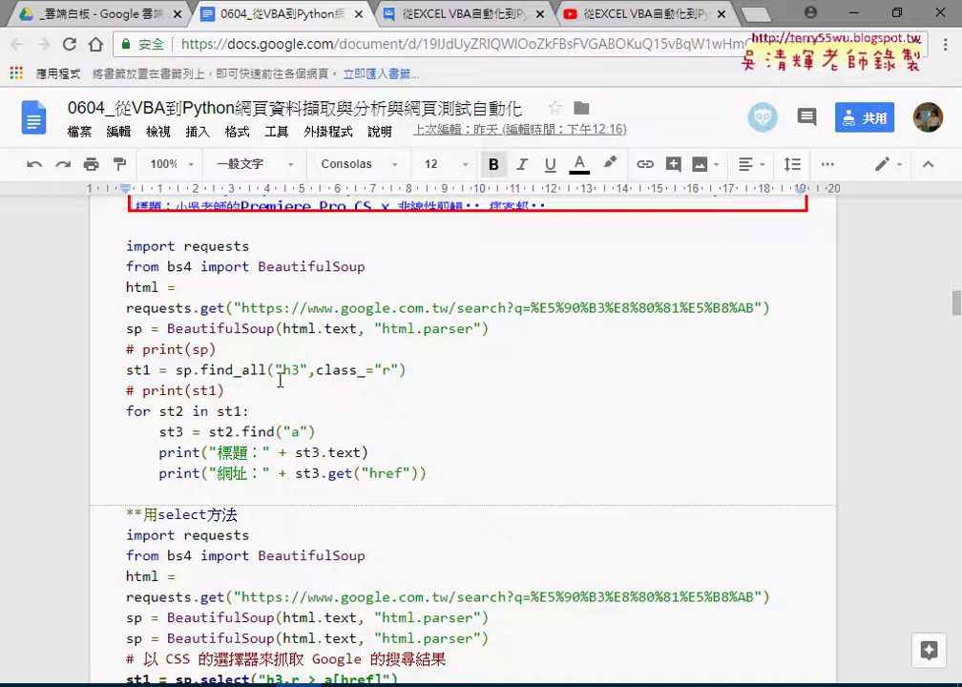
pyautogui.hotkey('shift', 'Left')
pyautogui.hotkey('shift', 'Left')
pyautogui.hotkey('shift', 'Left')
pyautogui.hotkey('shift', 'Left')
pyautogui.hotkey('shift', 'Left')
pyautogui.hotkey('shift', 'Left')
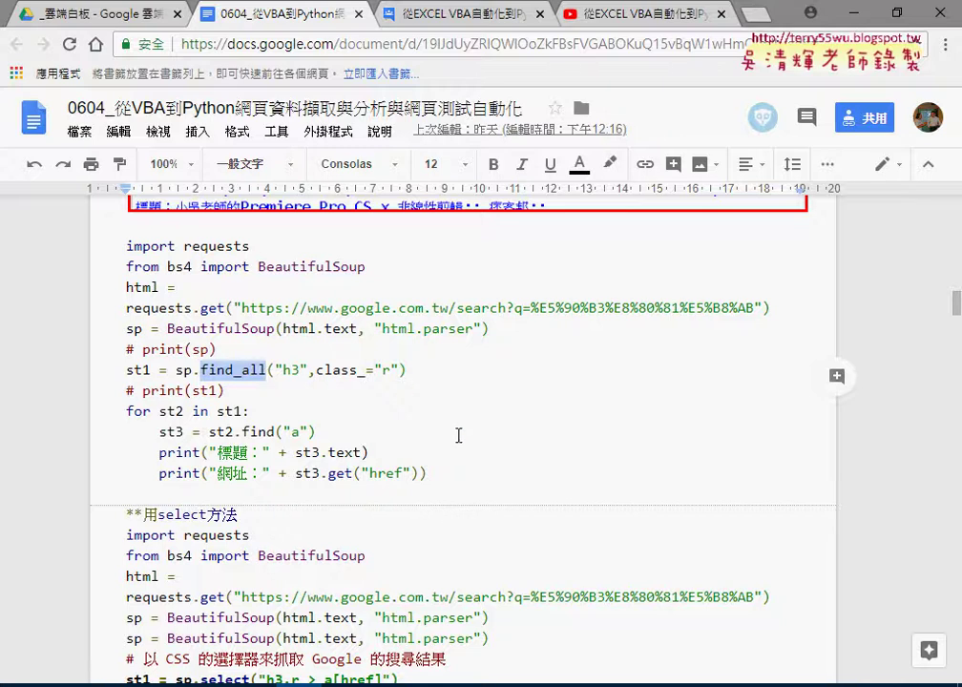
pyautogui.scroll(-3, 315, 401)
pyautogui.scroll(-3, 420, 453)
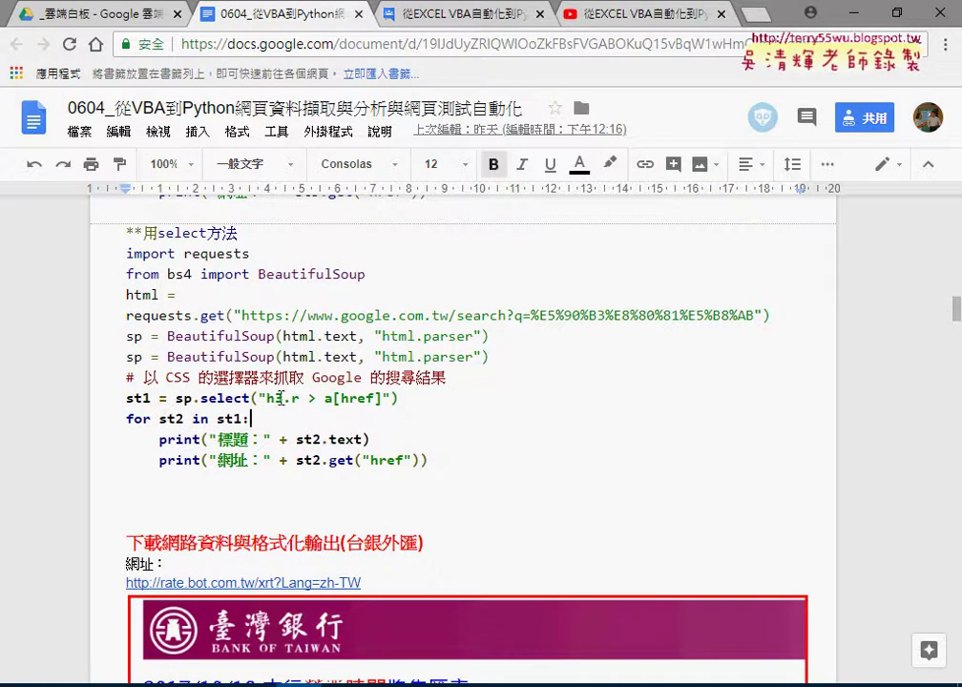
pyautogui.moveTo(266, 398); pyautogui.dragTo(380, 399)
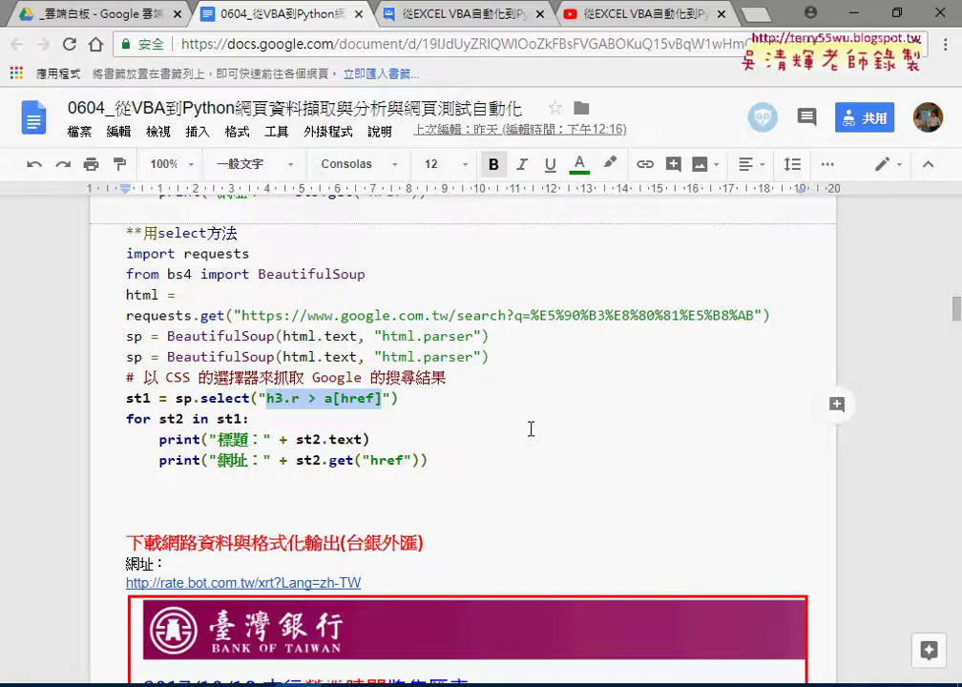
pyautogui.scroll(-1, 531, 430)
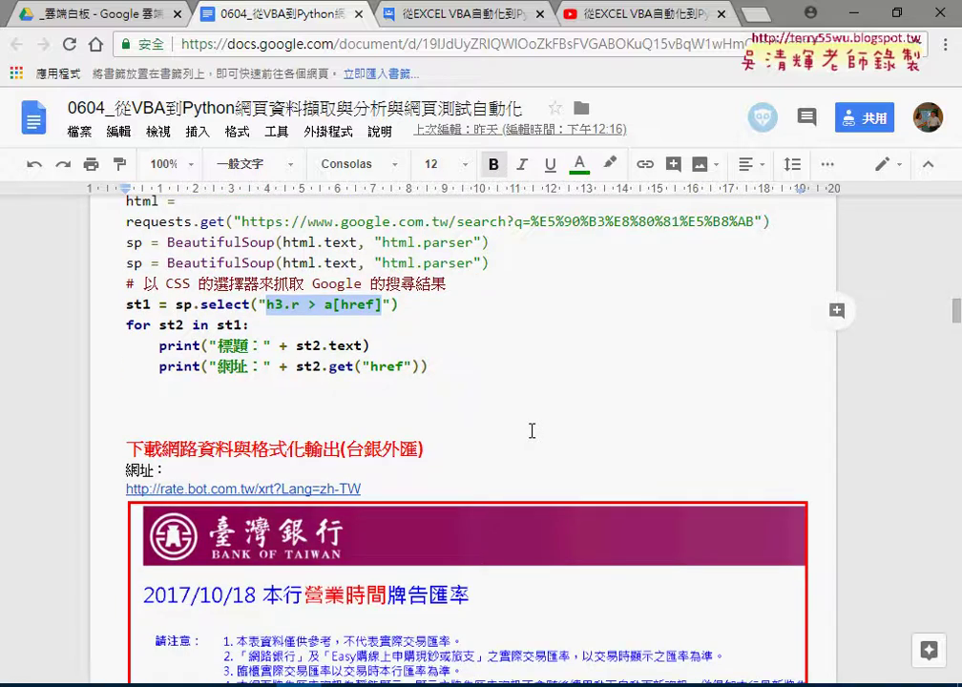
pyautogui.scroll(-2, 532, 432)
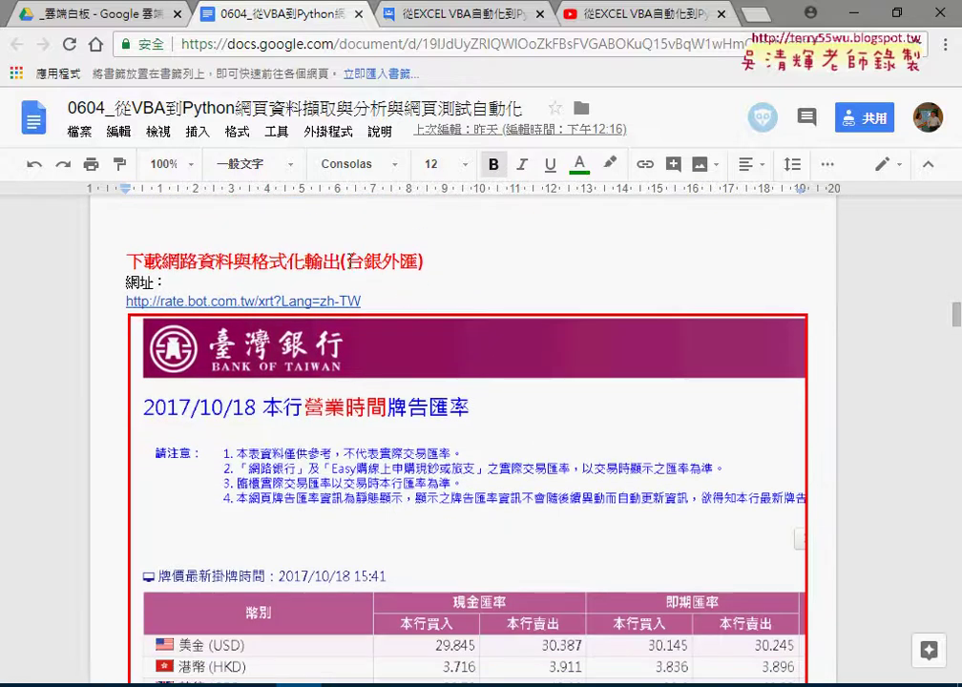
pyautogui.moveTo(347, 261); pyautogui.dragTo(419, 261)
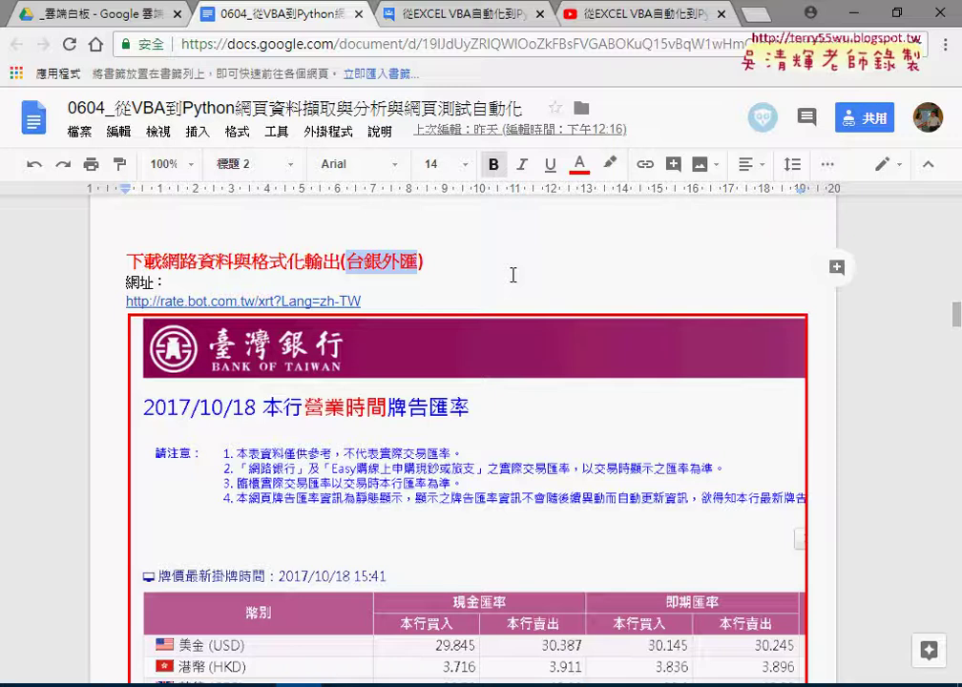
# Open the Bank of Taiwan rate page from the link, select the 幣別 and 現金匯率 headers, and return to Eclipse
pyautogui.click(307, 300)
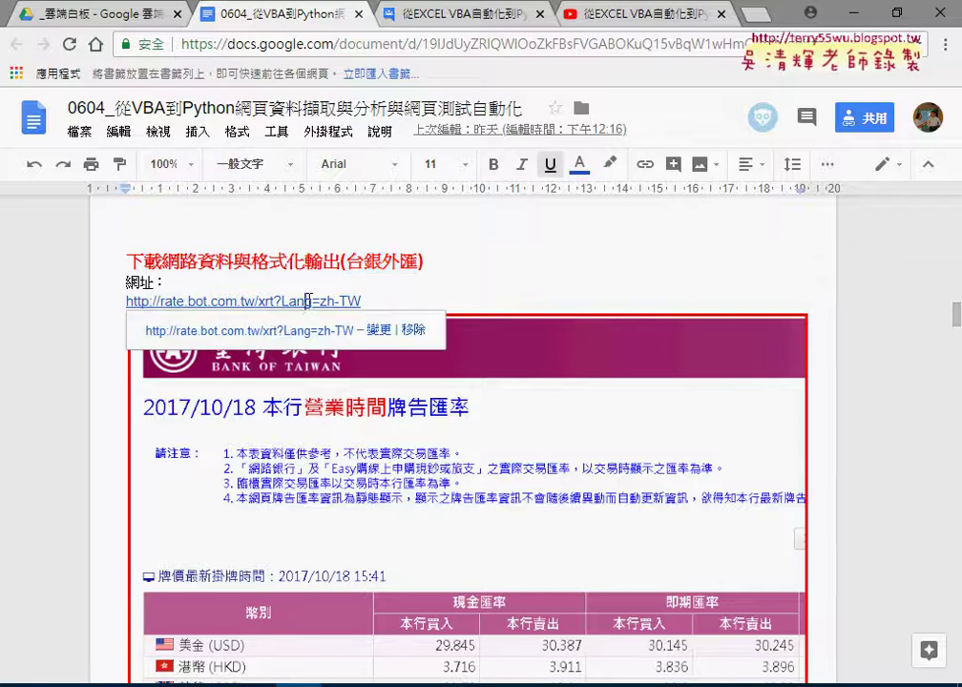
pyautogui.click(260, 332)
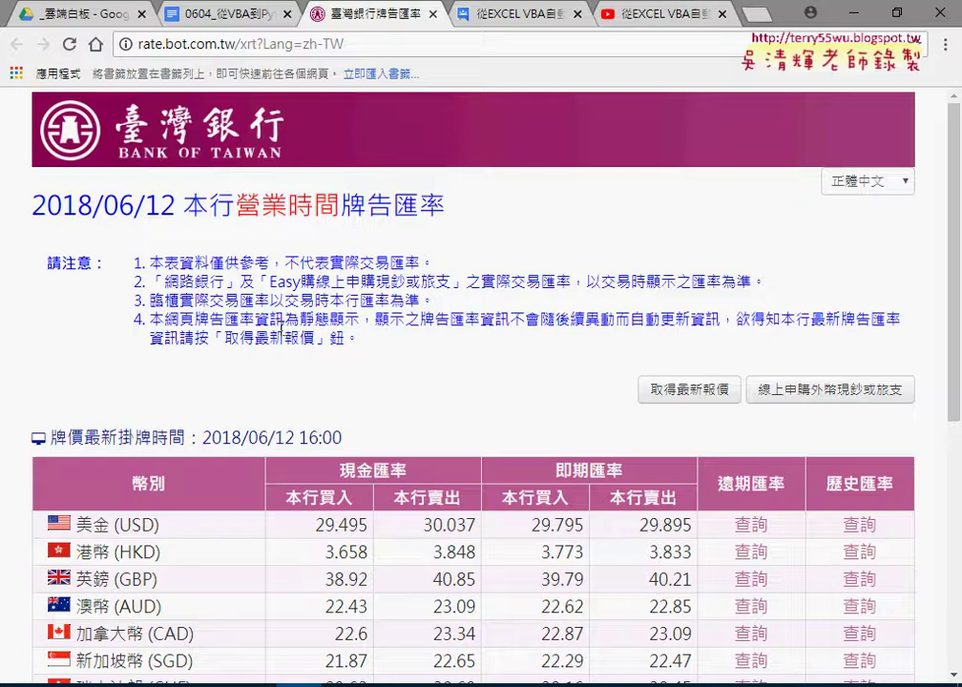
pyautogui.scroll(-3, 179, 268)
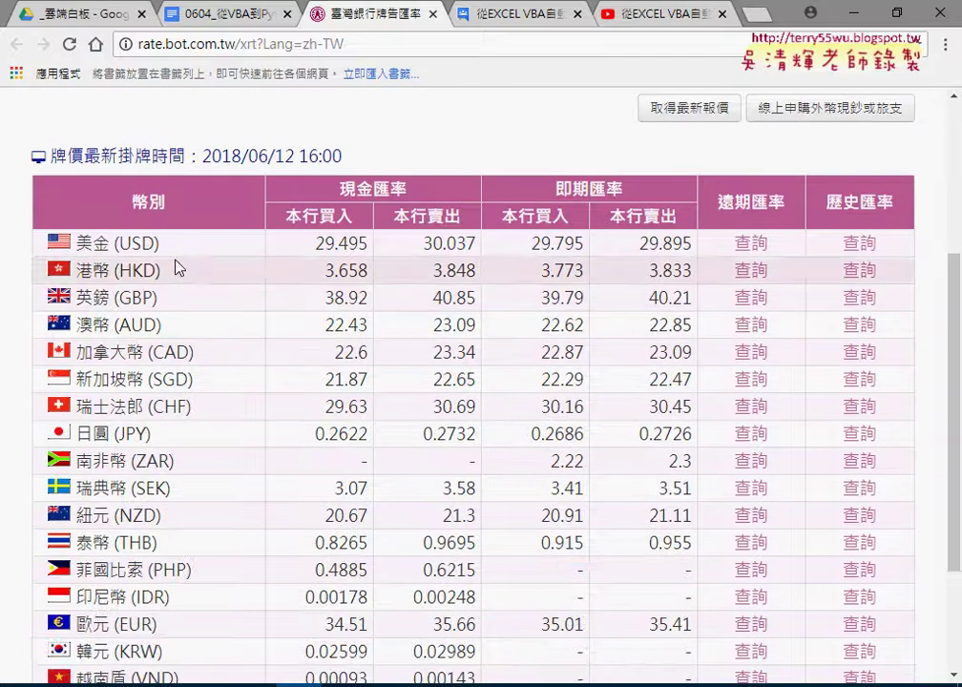
pyautogui.moveTo(42, 186); pyautogui.dragTo(546, 200)
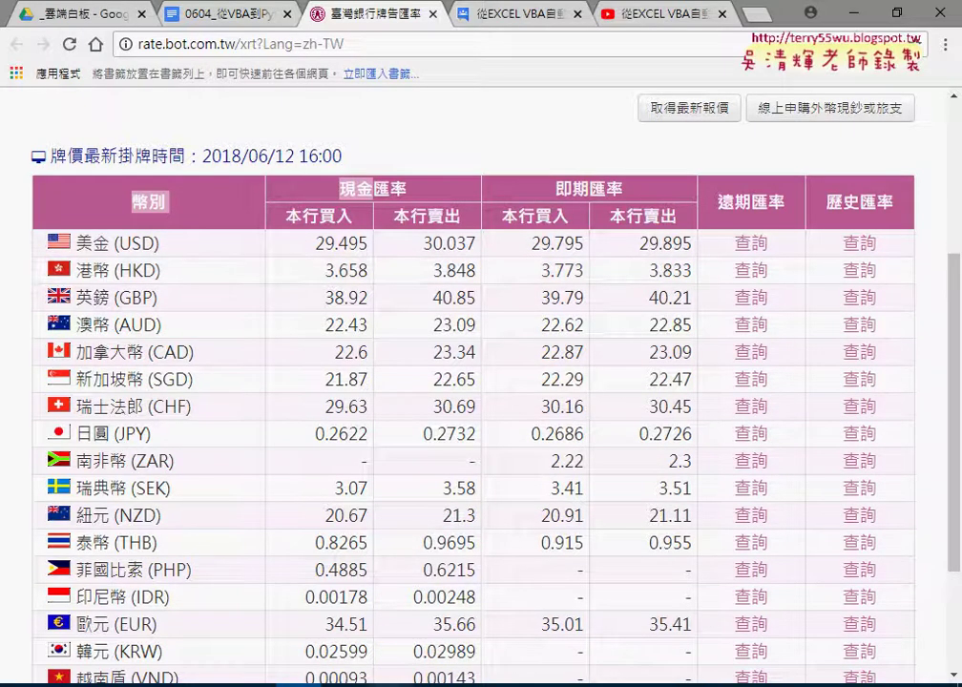
pyautogui.hotkey('alt', 'Tab')
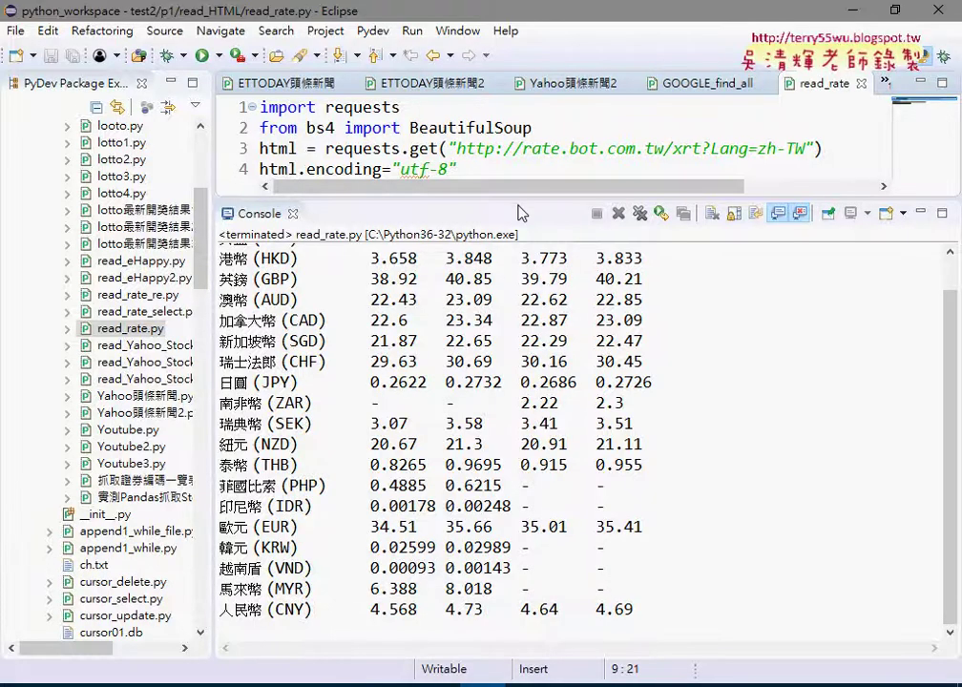
# Enlarge the console and highlight the header row, USD and HKD labels, USD rates, and missing ZAR cash rates
pyautogui.moveTo(516, 203)
pyautogui.mouseDown()
pyautogui.moveTo(515, 230)
pyautogui.moveTo(516, 168)
pyautogui.mouseUp()
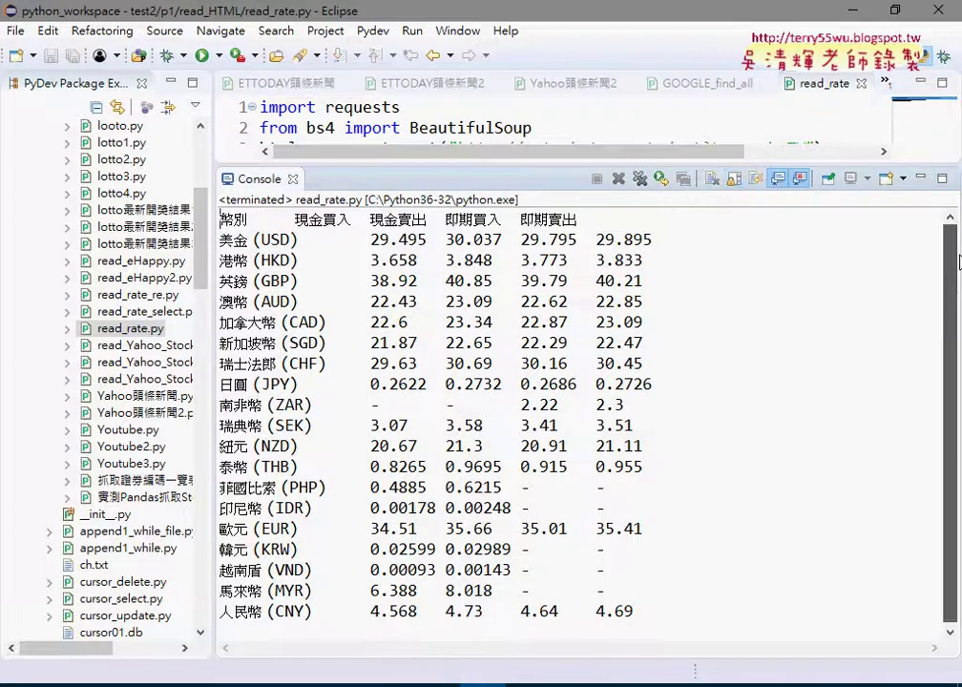
pyautogui.moveTo(233, 218)
pyautogui.mouseDown()
pyautogui.moveTo(250, 218)
pyautogui.moveTo(219, 218)
pyautogui.moveTo(295, 220)
pyautogui.mouseUp()
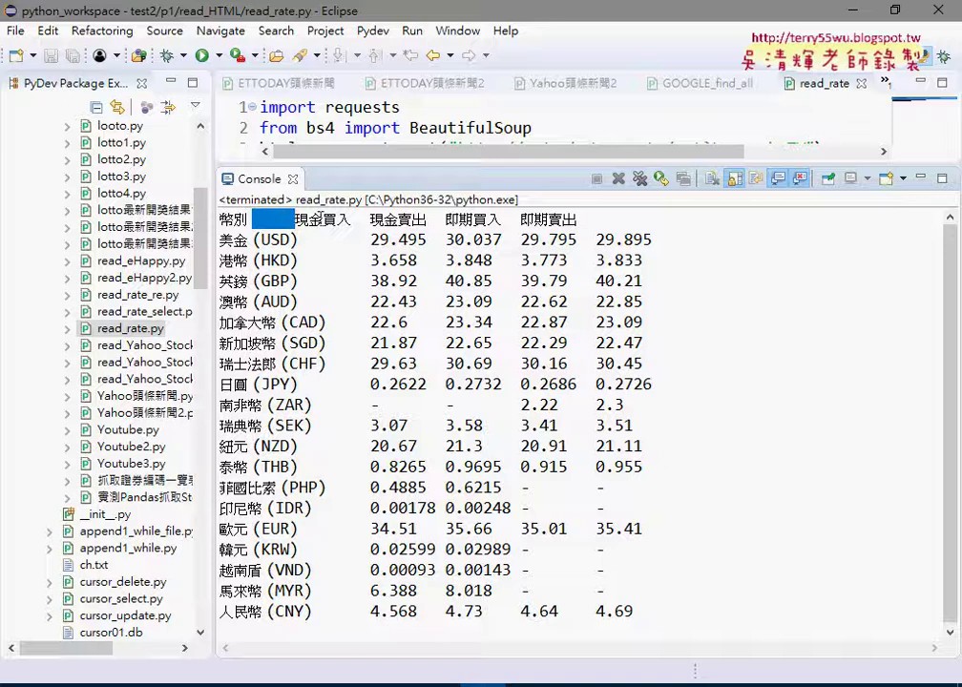
pyautogui.click(284, 218)
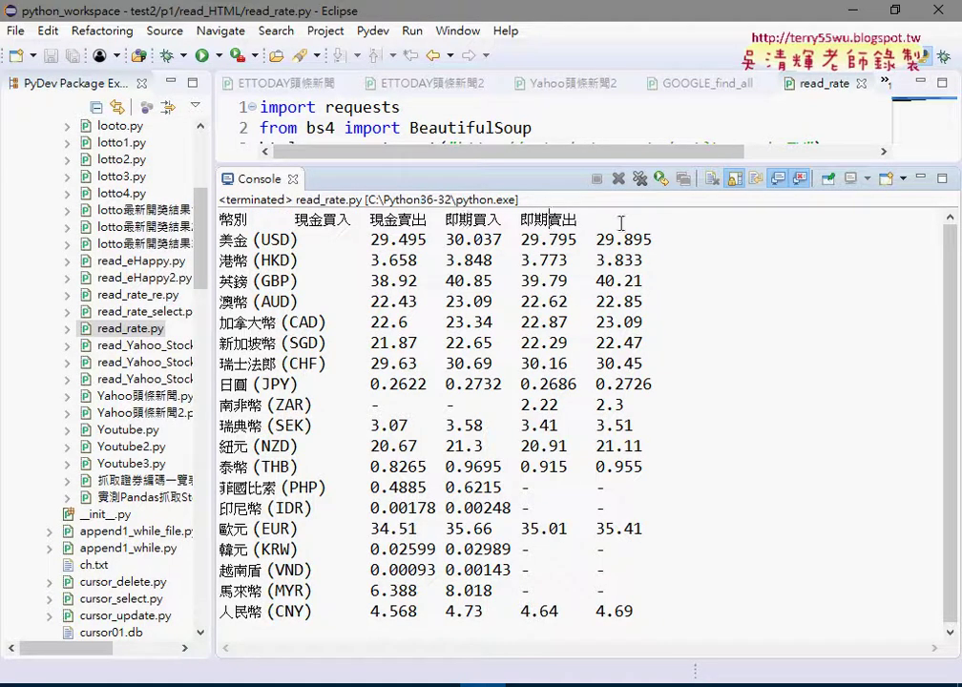
pyautogui.moveTo(620, 222); pyautogui.dragTo(219, 220)
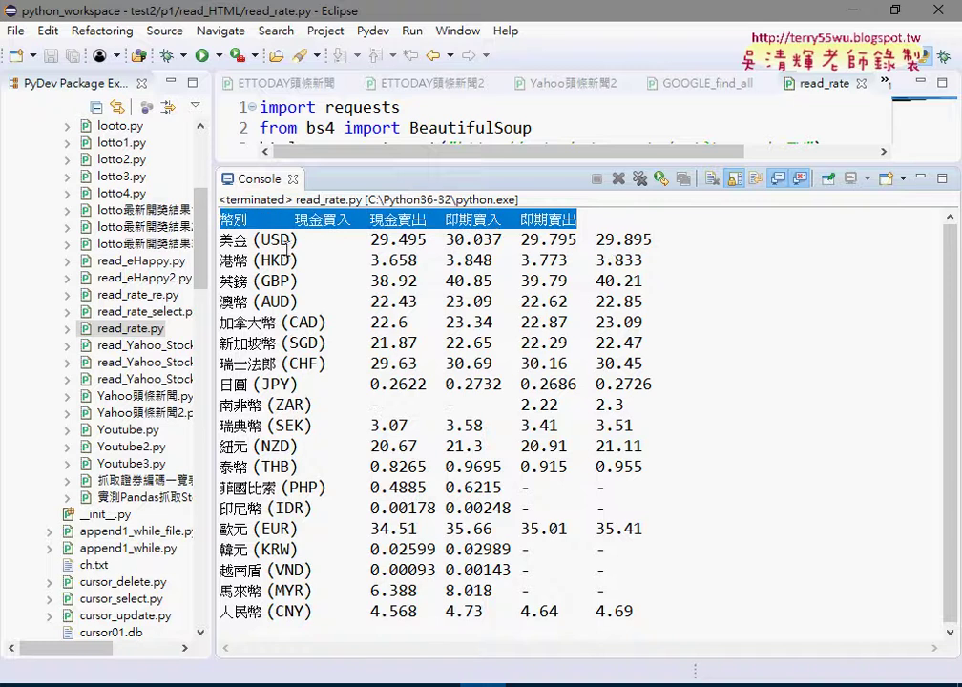
pyautogui.moveTo(299, 240); pyautogui.dragTo(221, 241)
pyautogui.moveTo(299, 260); pyautogui.dragTo(219, 260)
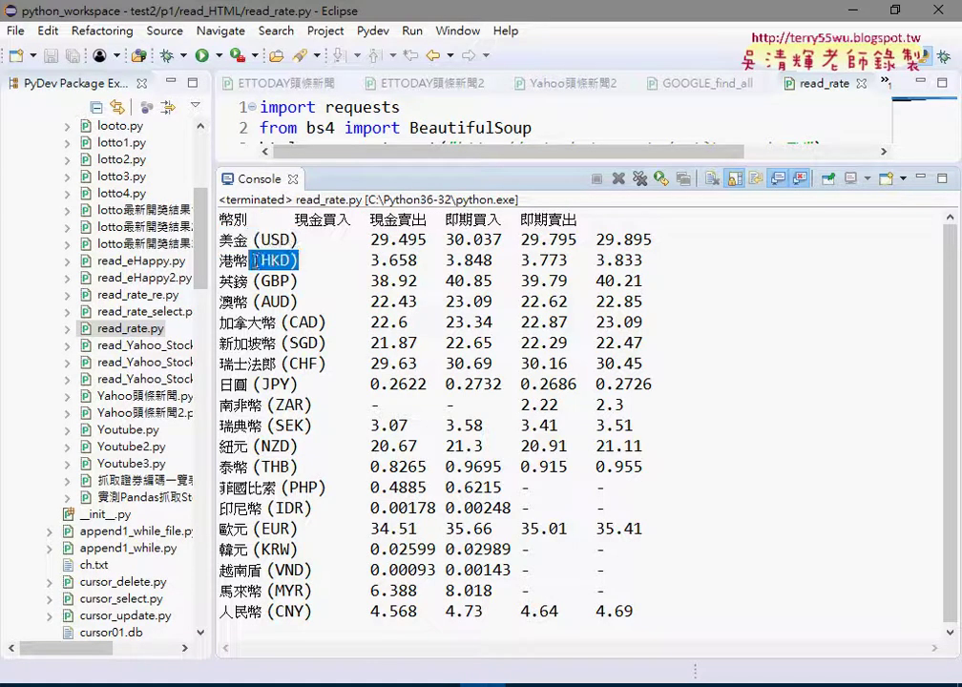
pyautogui.moveTo(371, 240); pyautogui.dragTo(684, 240)
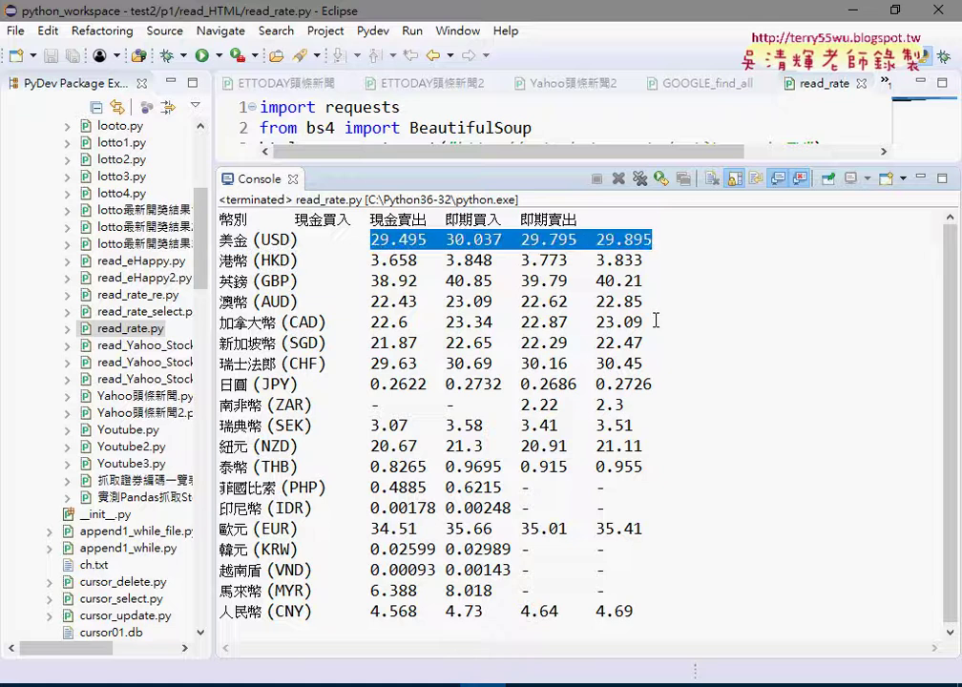
pyautogui.moveTo(370, 404); pyautogui.dragTo(520, 407)
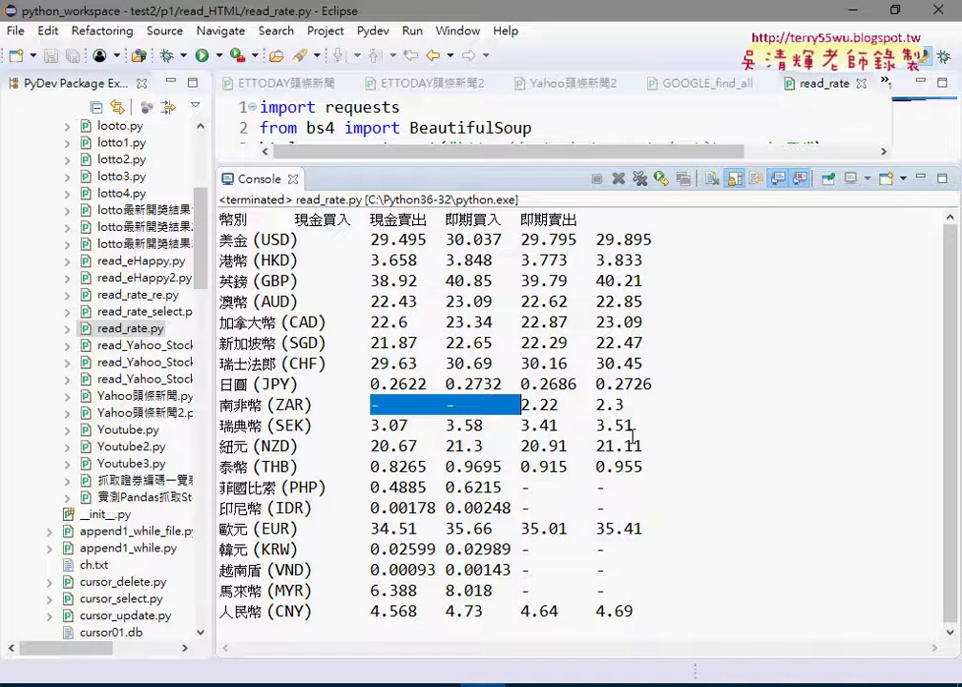
pyautogui.moveTo(371, 405); pyautogui.dragTo(380, 405)
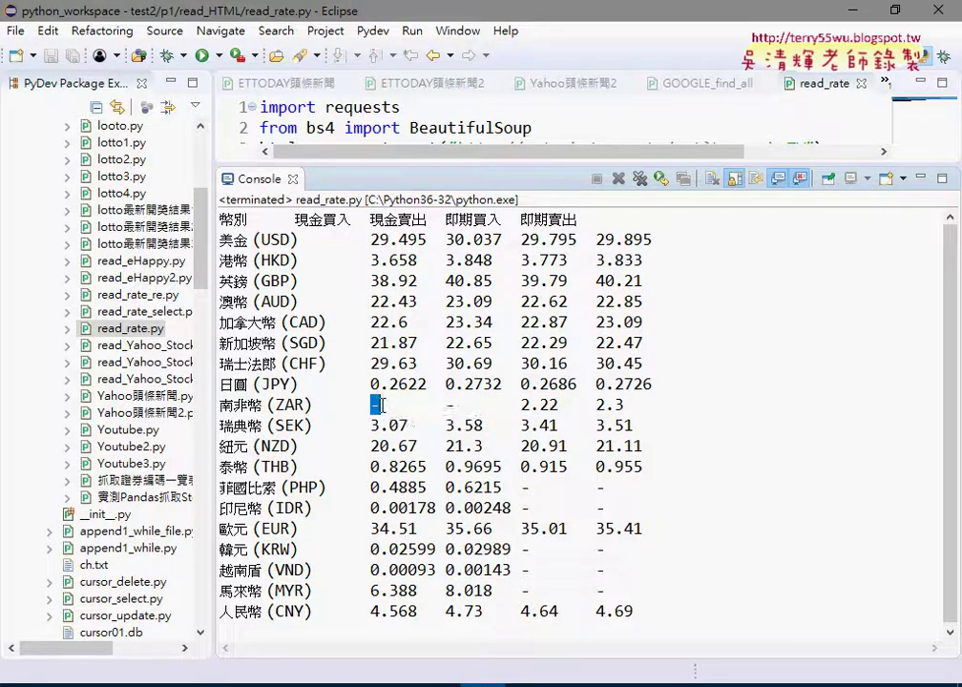
pyautogui.moveTo(445, 405); pyautogui.dragTo(455, 404)
# In the code, select requests, the requests.get call with the rate page URL, and the utf-8 encoding line
pyautogui.click(394, 108)
pyautogui.moveTo(394, 107); pyautogui.dragTo(326, 108)
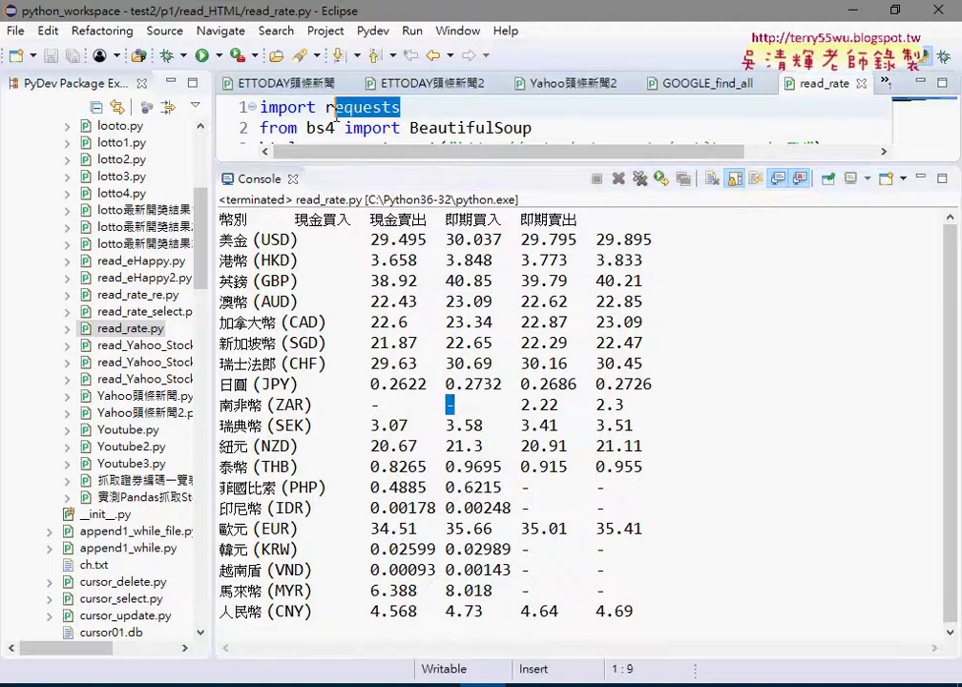
pyautogui.moveTo(359, 167); pyautogui.dragTo(358, 192)
pyautogui.click(486, 148)
pyautogui.moveTo(457, 148); pyautogui.dragTo(805, 147)
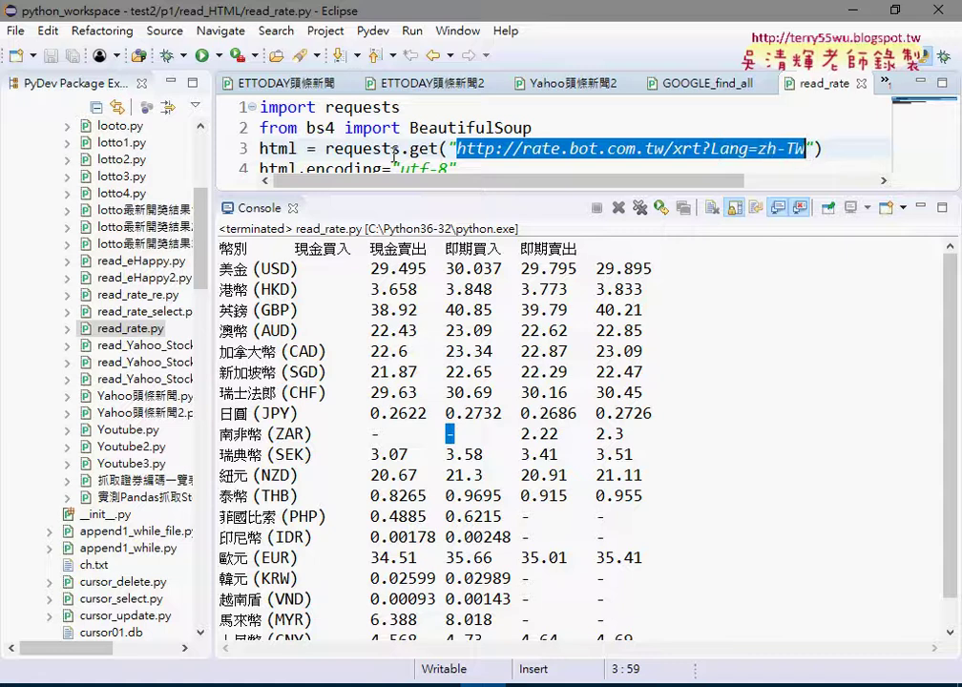
pyautogui.click(432, 148)
pyautogui.moveTo(431, 148); pyautogui.dragTo(326, 148)
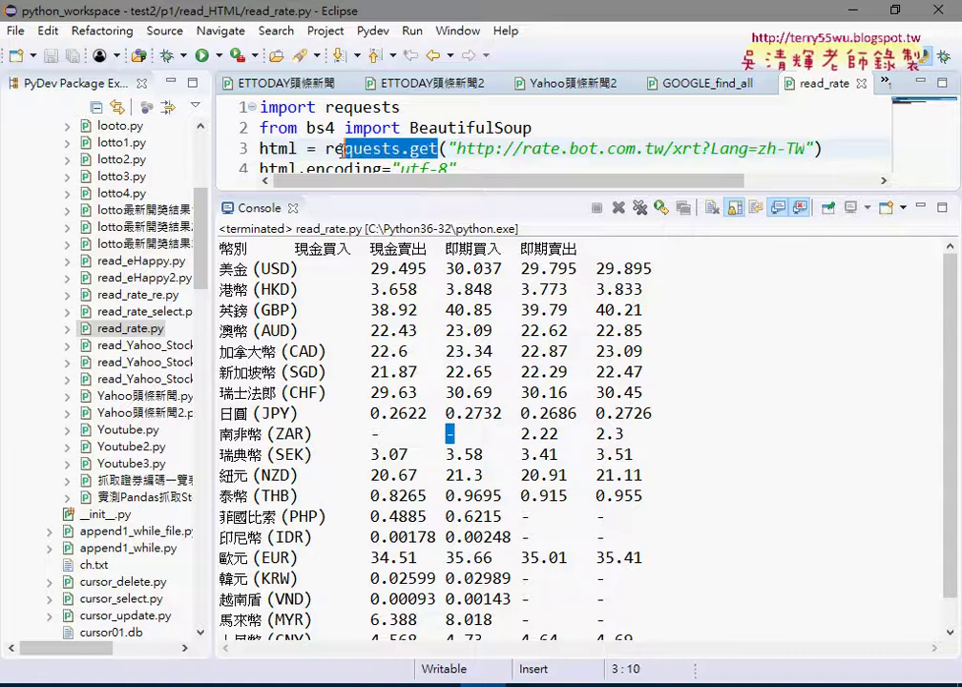
pyautogui.moveTo(370, 192); pyautogui.dragTo(370, 202)
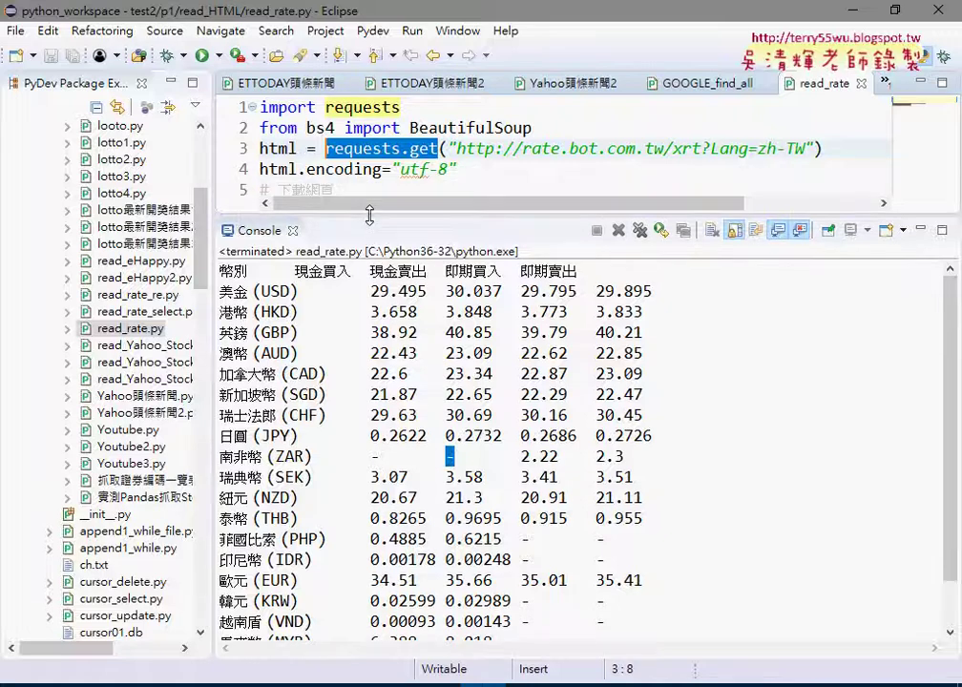
pyautogui.moveTo(458, 169); pyautogui.dragTo(260, 169)
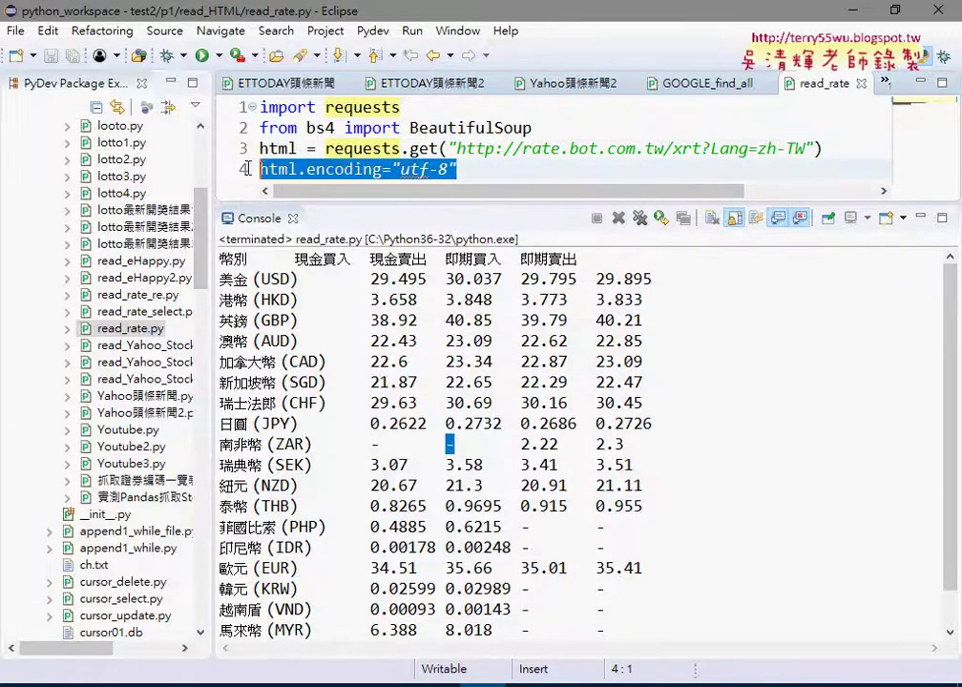
# Open DevTools on the rate page, locate the meta charset utf-8 tag in head, then close DevTools
pyautogui.hotkey('alt', 'Tab')
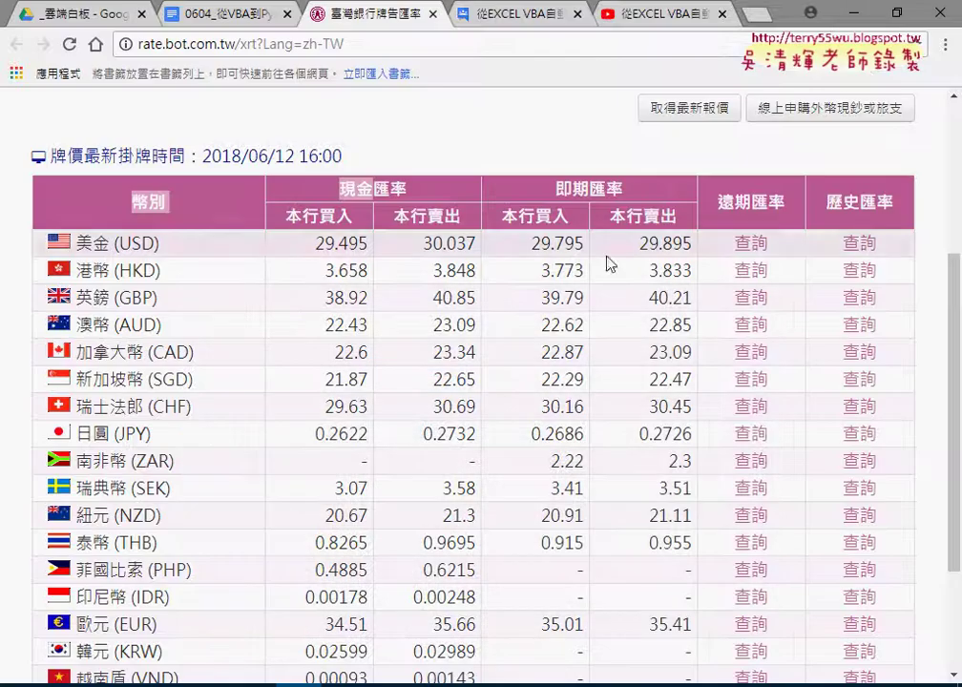
pyautogui.rightClick(419, 132)
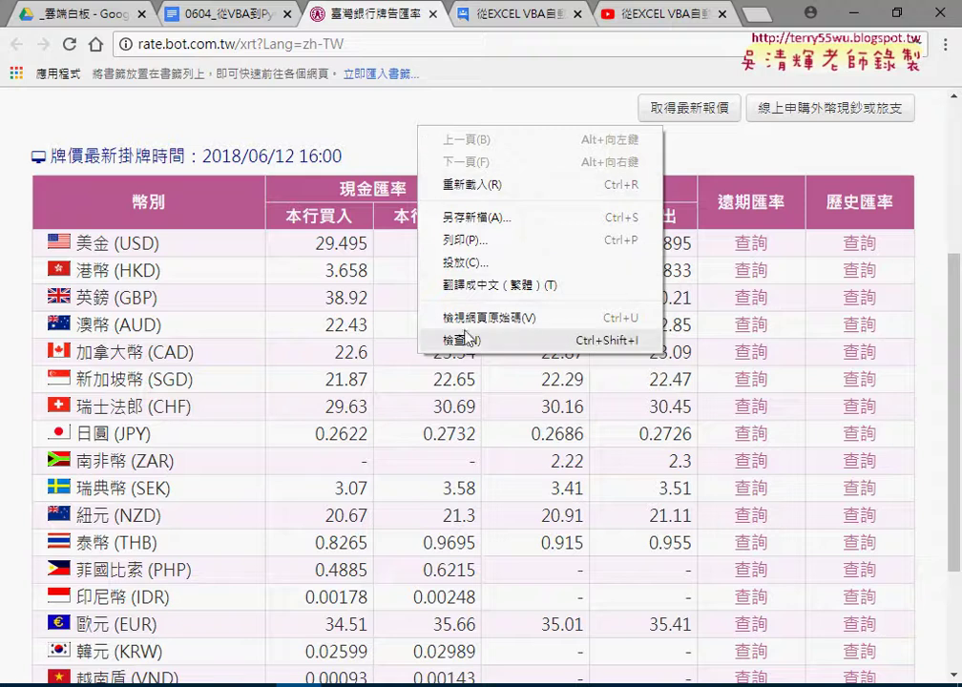
pyautogui.click(471, 341)
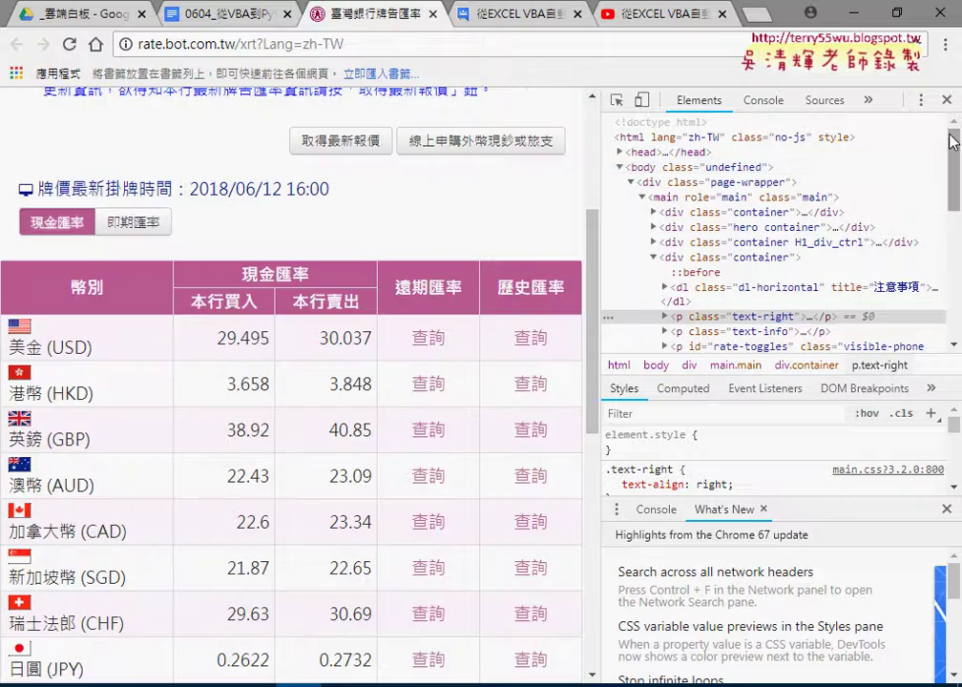
pyautogui.moveTo(955, 155)
pyautogui.mouseDown()
pyautogui.moveTo(955, 180)
pyautogui.moveTo(951, 145)
pyautogui.mouseUp()
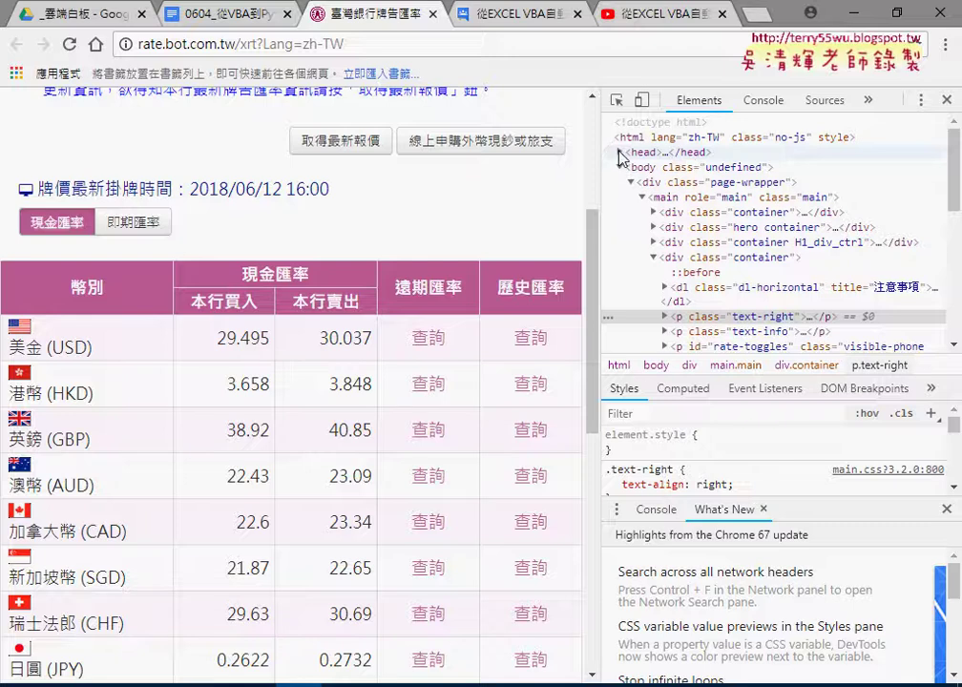
pyautogui.click(621, 152)
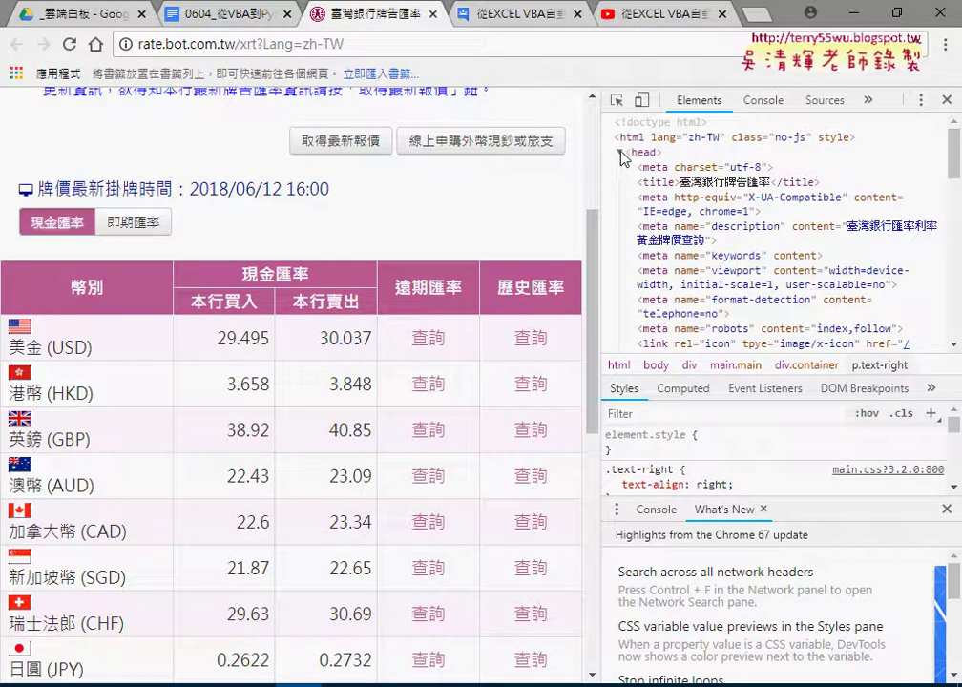
pyautogui.scroll(-1, 711, 234)
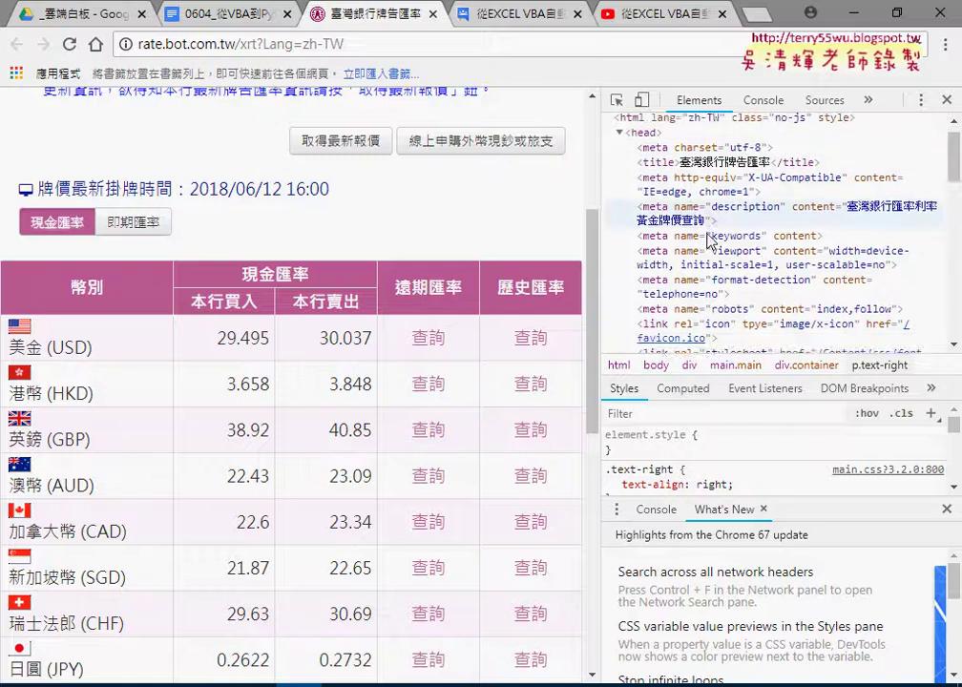
pyautogui.scroll(1, 735, 186)
pyautogui.click(751, 170)
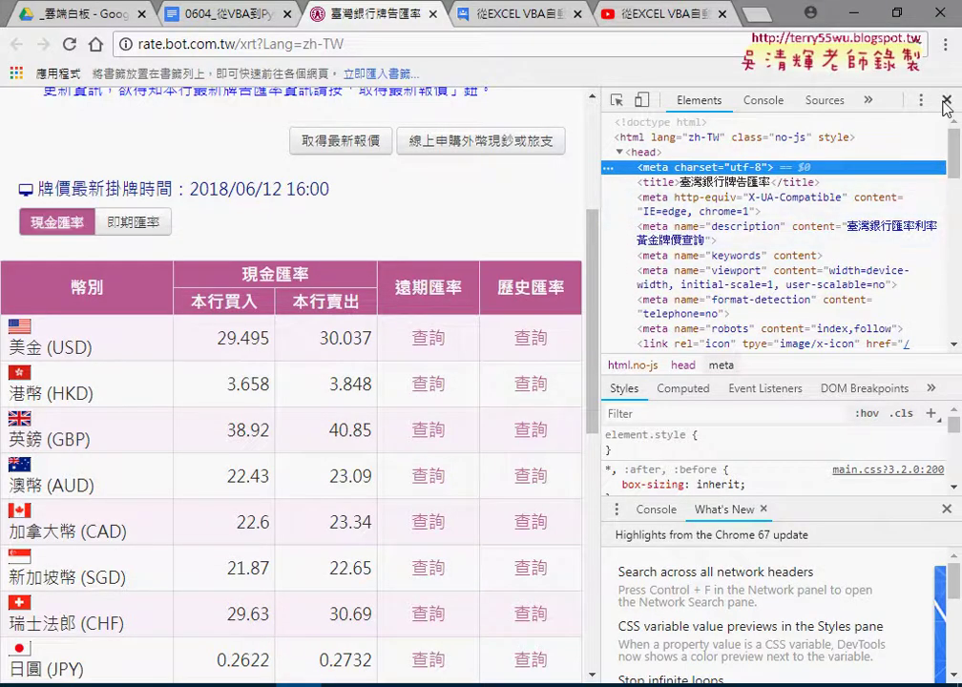
pyautogui.press('F12')
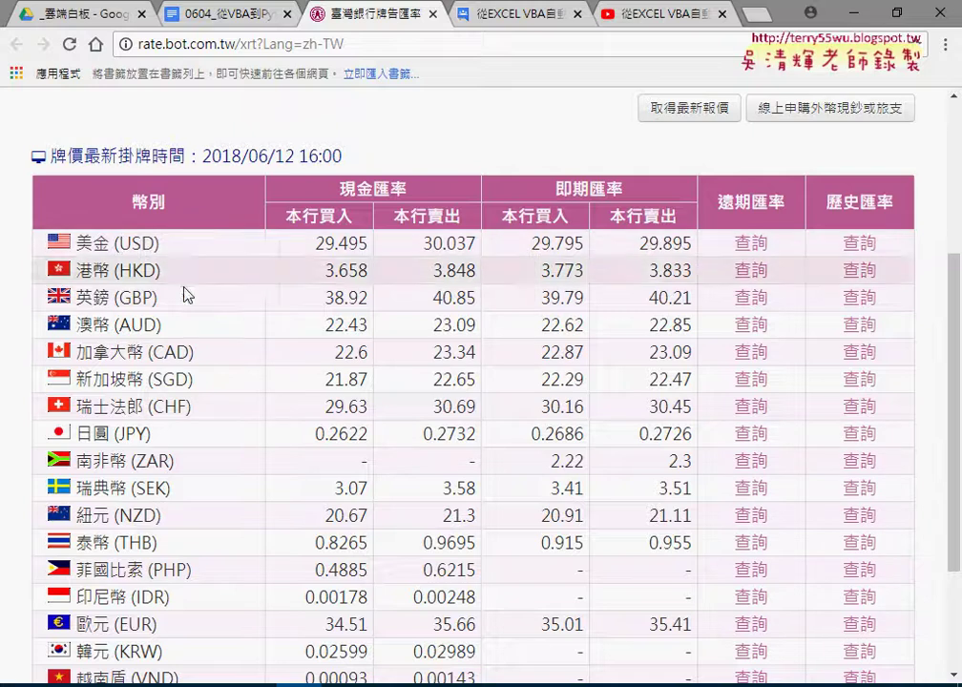
# Inspect the HTML of the 美金 (USD) cell, then bring up options for the 29.495 cash-rate cell
pyautogui.moveTo(133, 202); pyautogui.dragTo(150, 201)
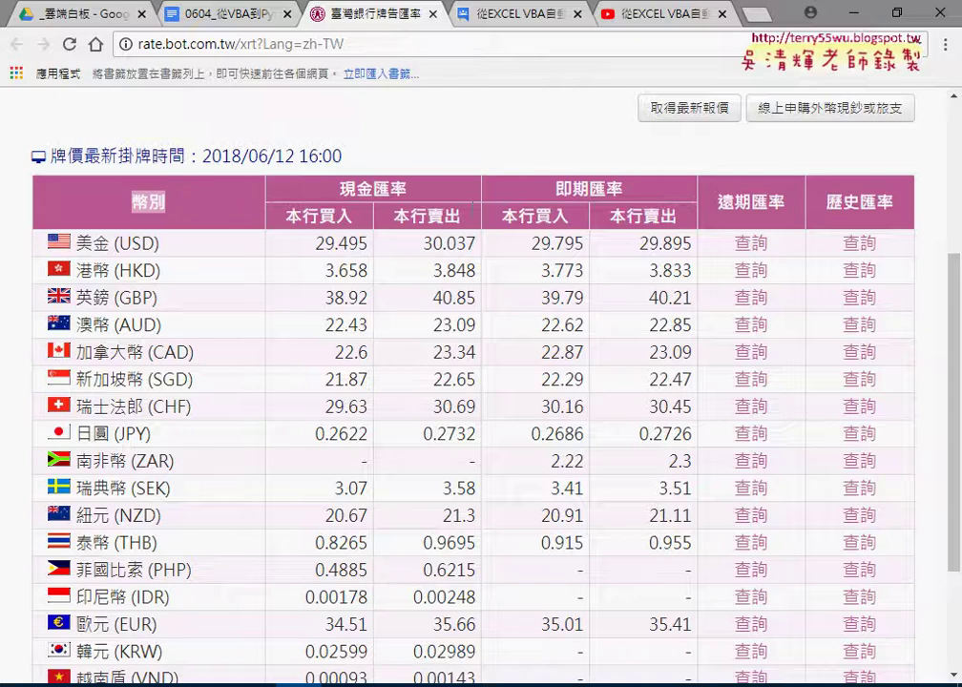
pyautogui.click(162, 242)
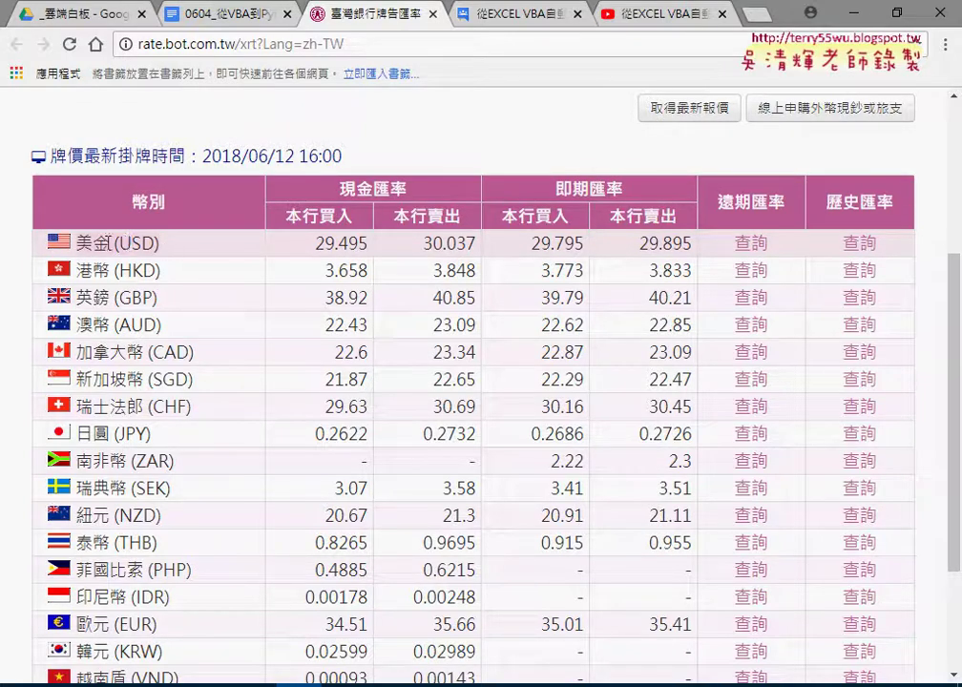
pyautogui.rightClick(105, 244)
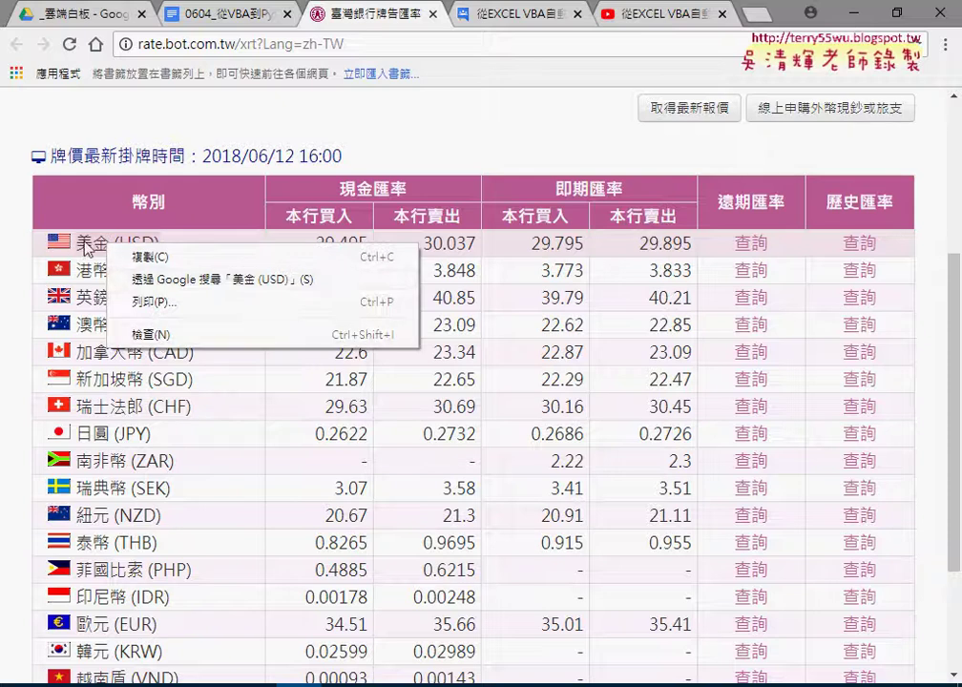
pyautogui.click(181, 342)
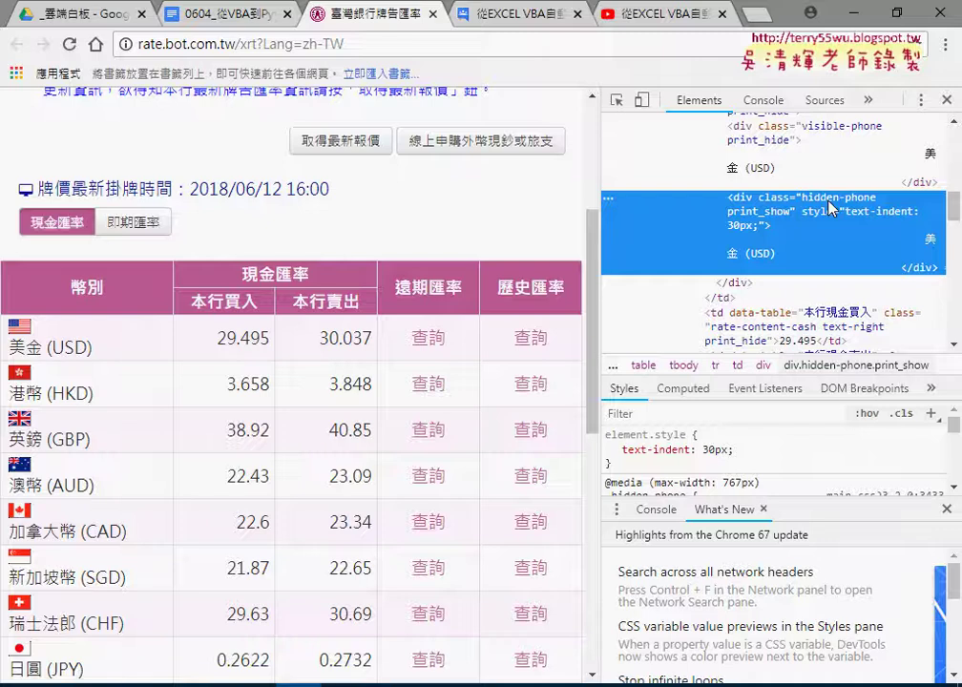
pyautogui.click(268, 339)
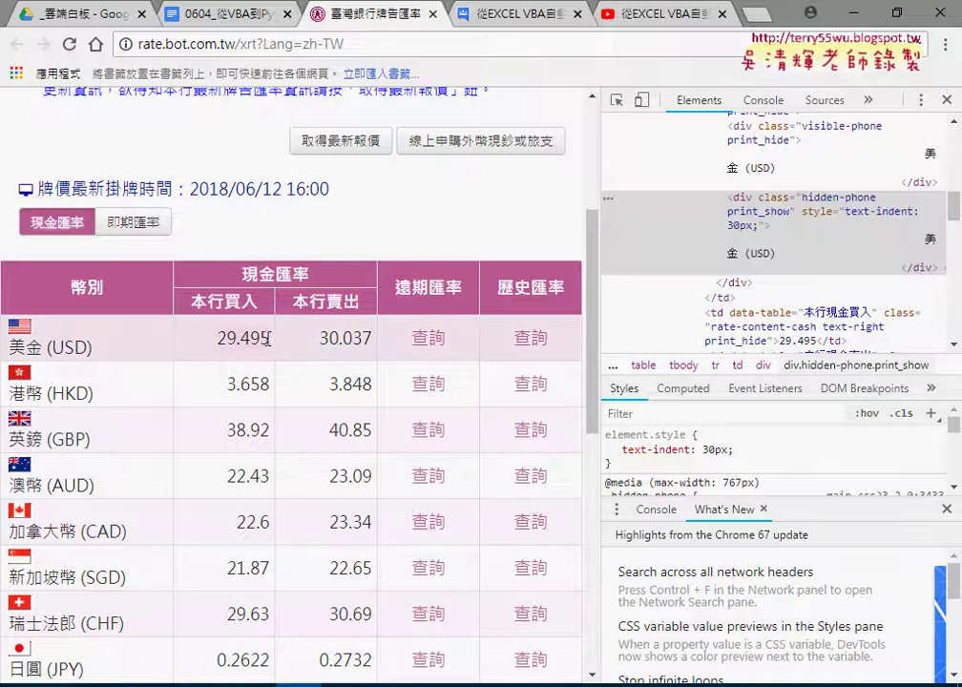
pyautogui.rightClick(263, 336)
# Inspect the 29.495 cell and resize the page beside DevTools until the 即期匯率 spot columns appear
pyautogui.click(315, 427)
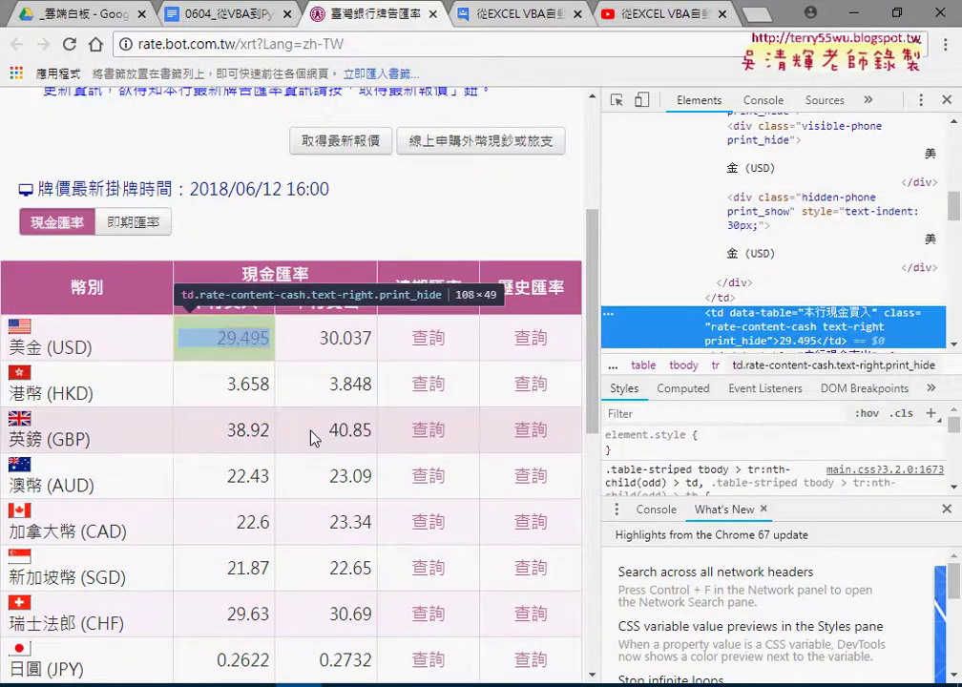
pyautogui.moveTo(954, 208); pyautogui.dragTo(957, 225)
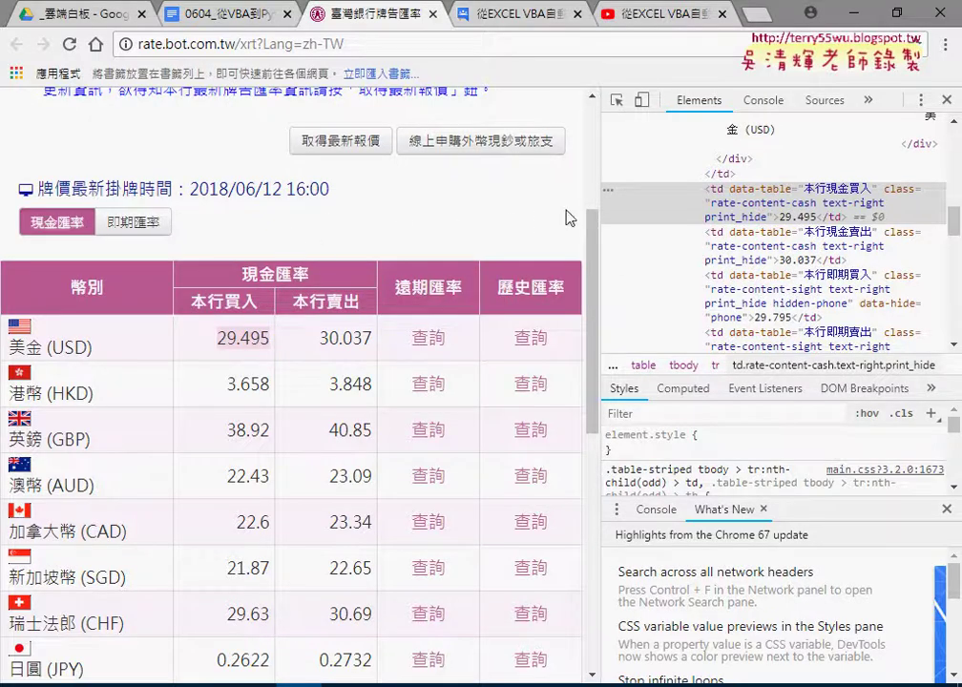
pyautogui.moveTo(602, 211); pyautogui.dragTo(487, 207)
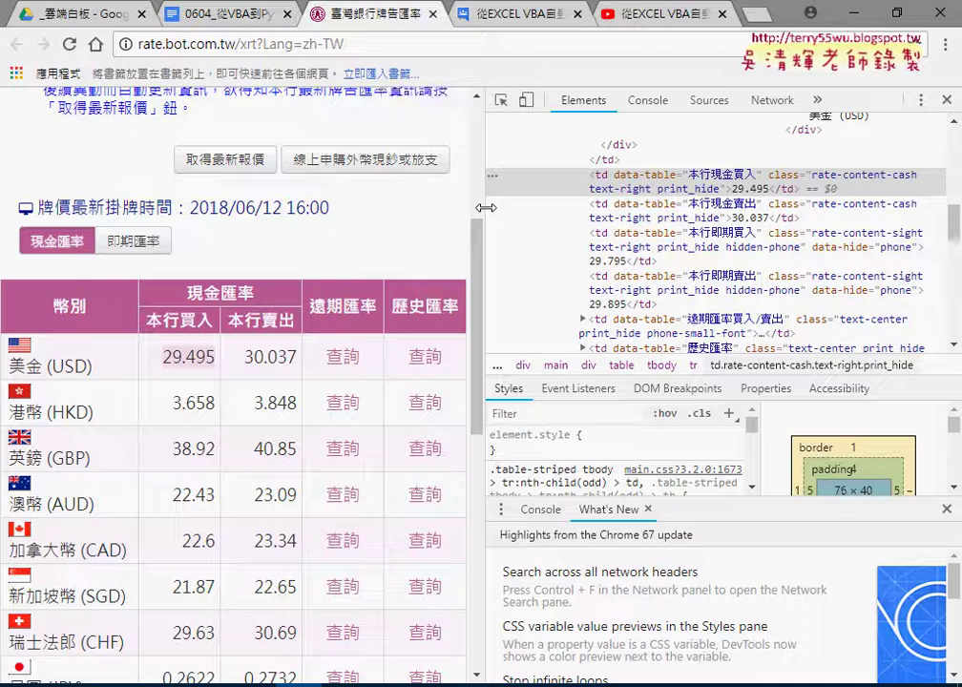
pyautogui.moveTo(487, 207); pyautogui.dragTo(754, 211)
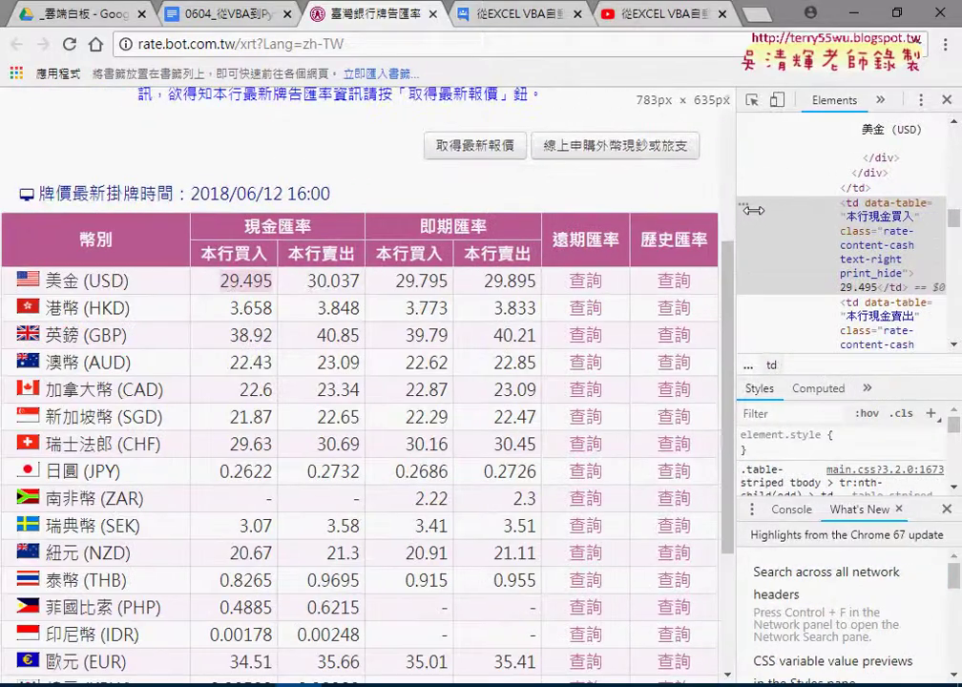
pyautogui.moveTo(754, 210); pyautogui.dragTo(729, 206)
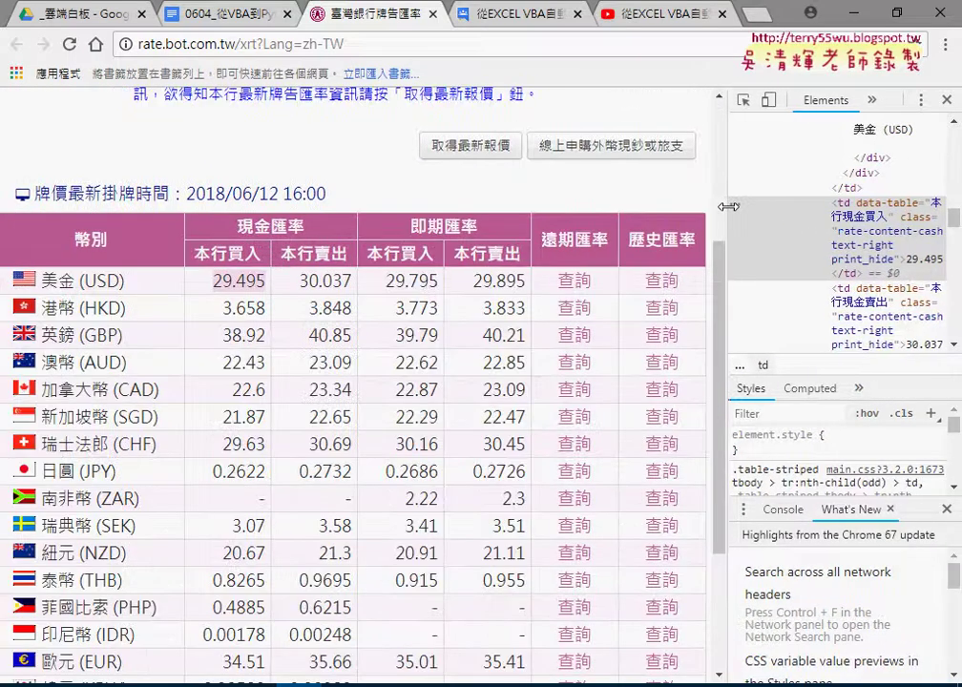
pyautogui.moveTo(728, 206); pyautogui.dragTo(705, 205)
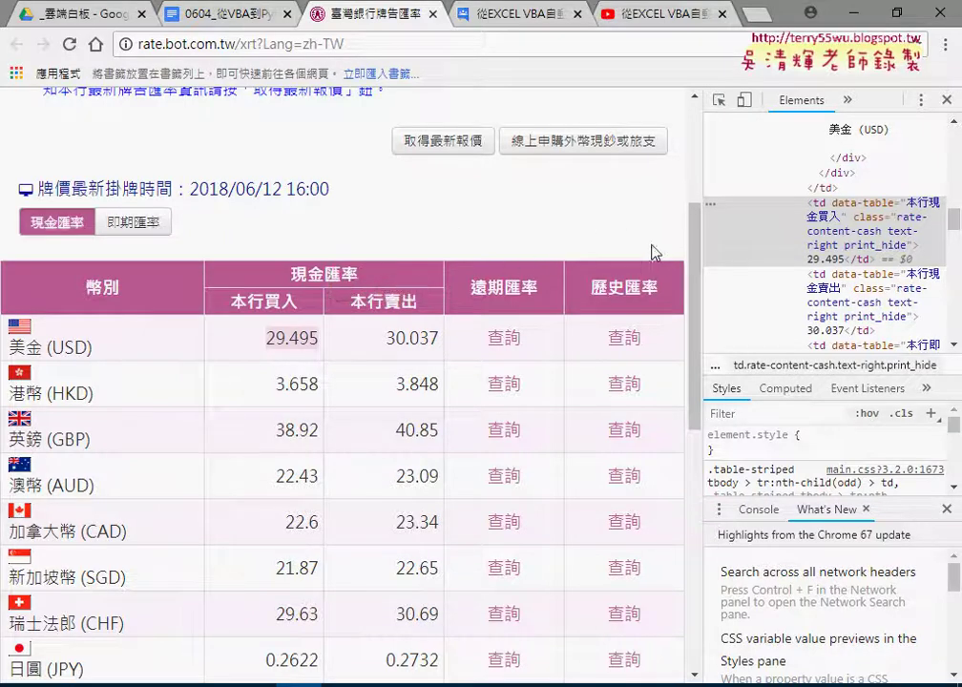
pyautogui.moveTo(704, 243); pyautogui.dragTo(741, 242)
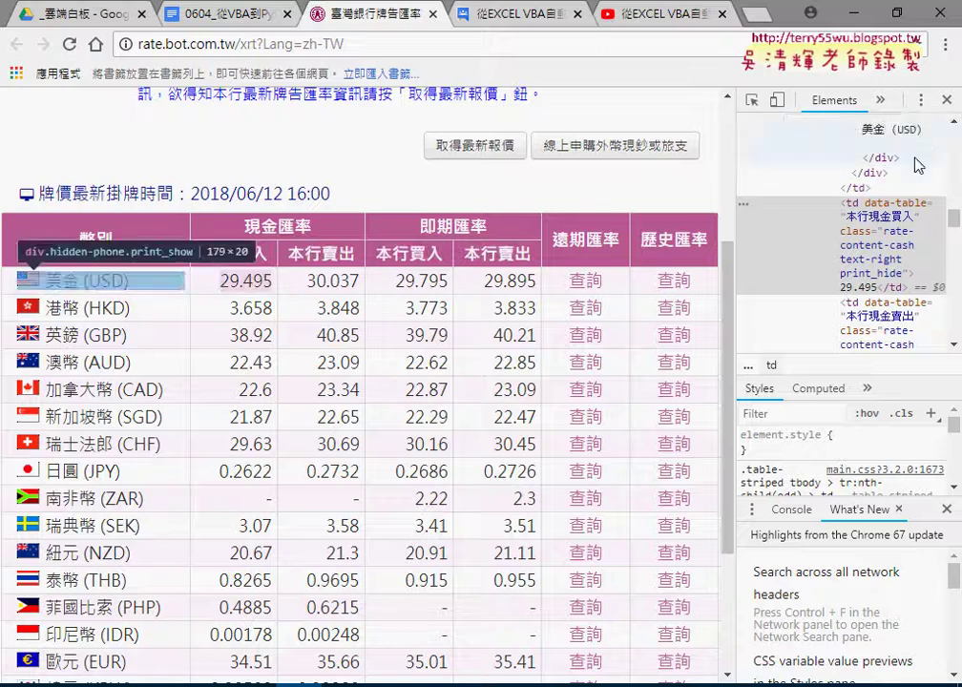
# Set Chrome DevTools' dock side to bottom from the ⋮ Customize menu
pyautogui.click(924, 101)
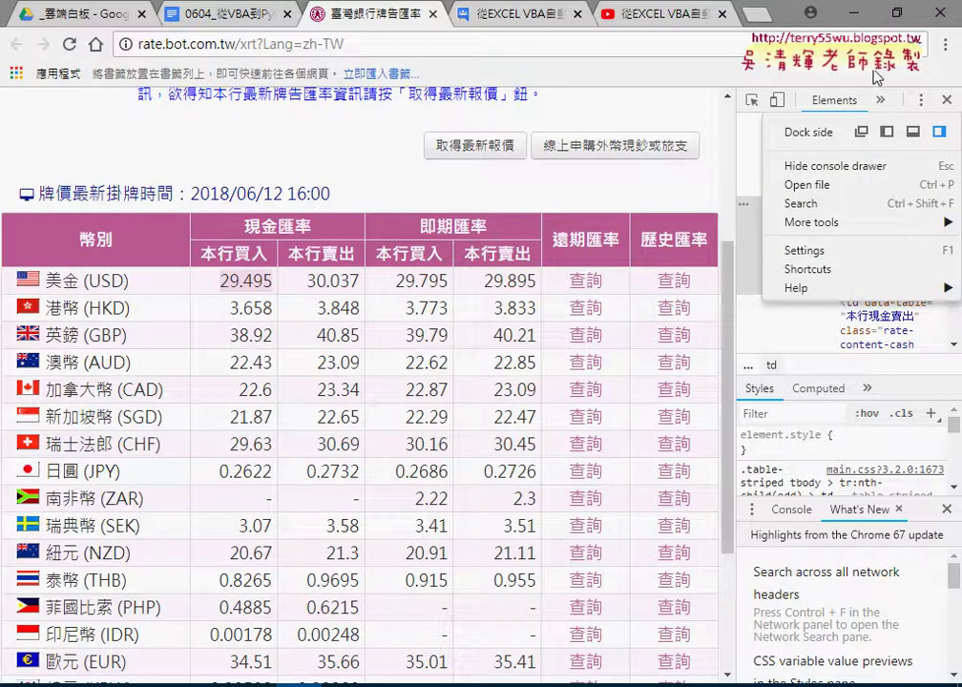
pyautogui.click(924, 101)
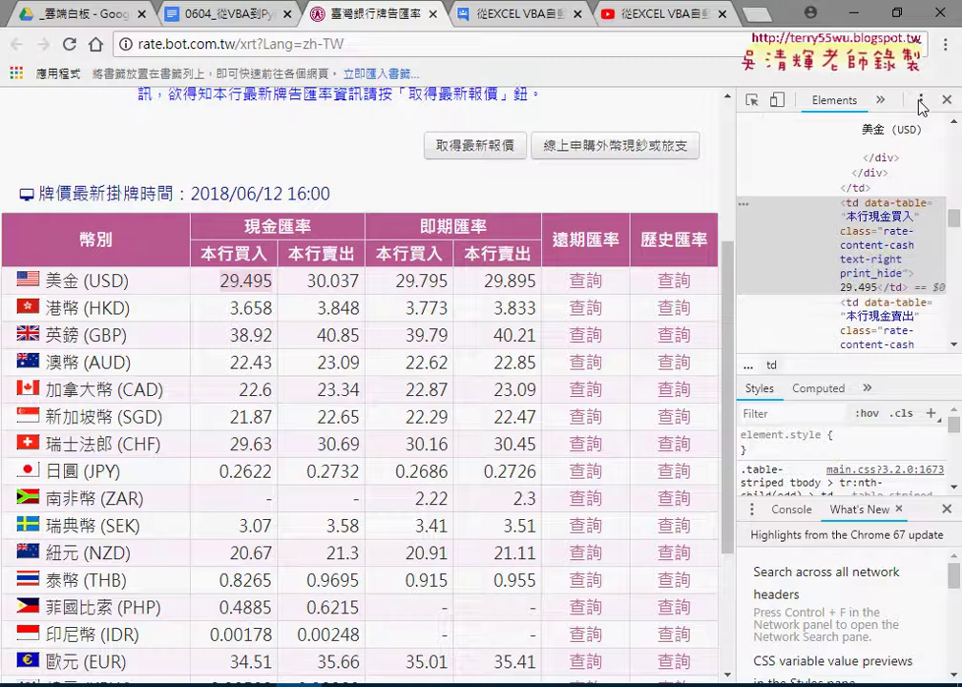
pyautogui.click(924, 101)
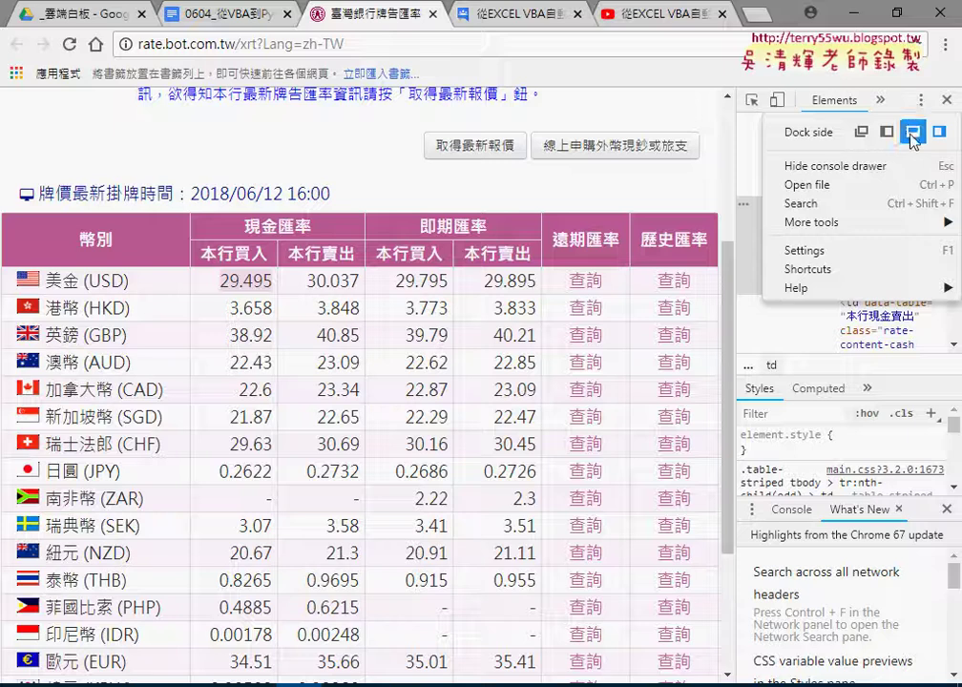
pyautogui.click(914, 133)
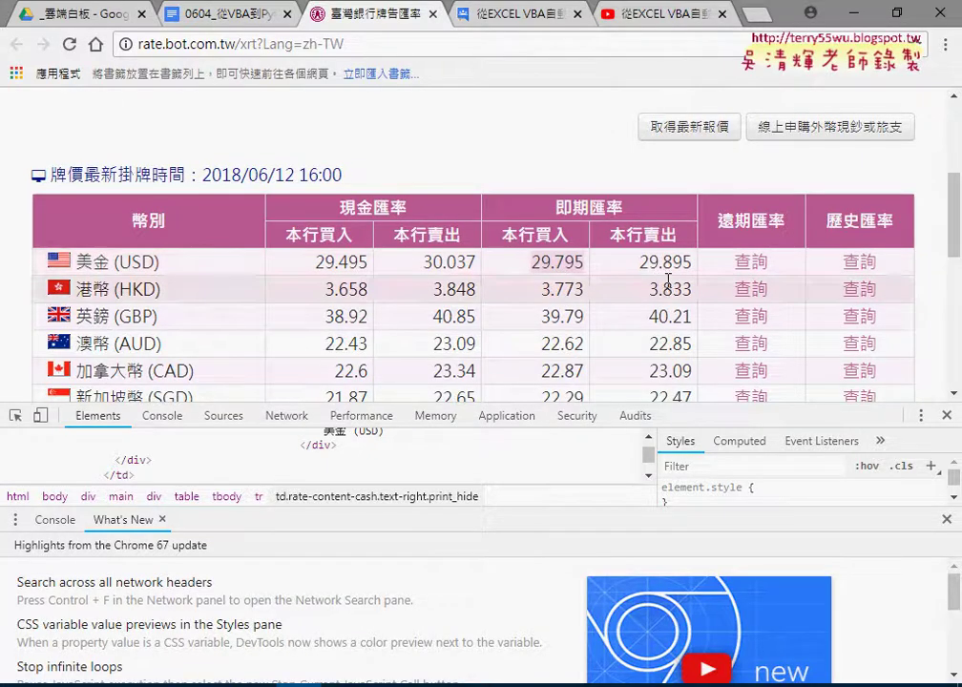
# Switch to Eclipse and unmaximize its window to reveal the rate page behind it
pyautogui.click(512, 678)
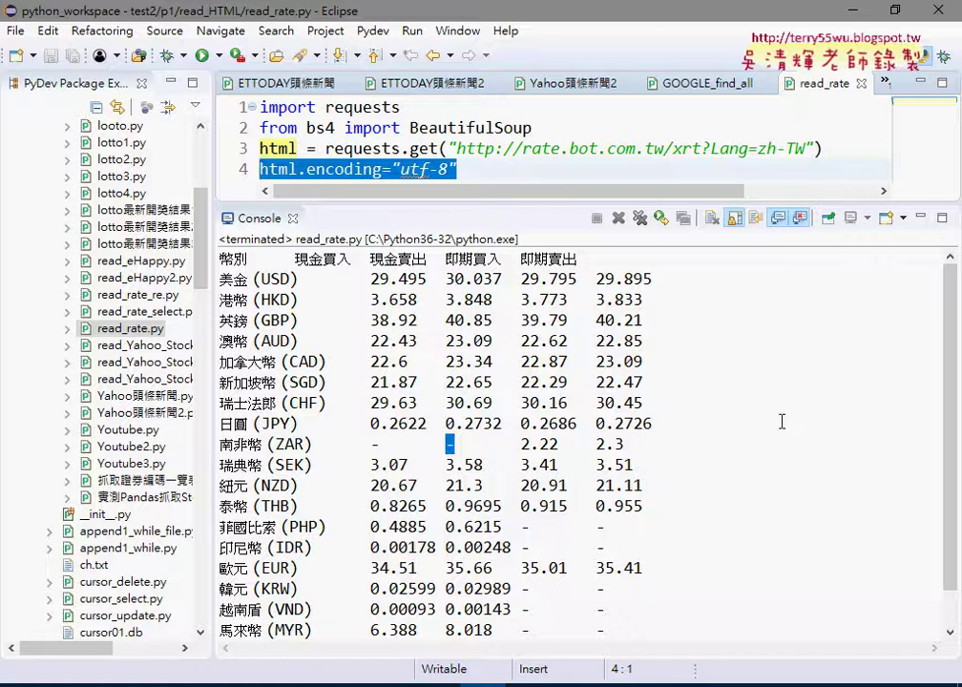
pyautogui.moveTo(417, 7)
pyautogui.mouseDown()
pyautogui.moveTo(563, 68)
pyautogui.moveTo(429, 21)
pyautogui.mouseUp()
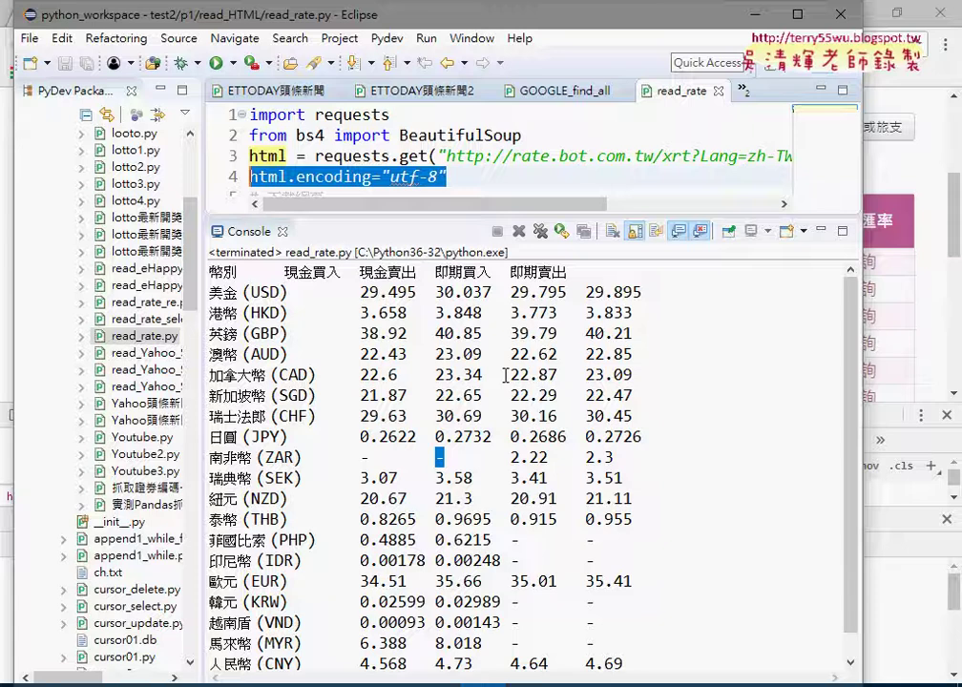
# Maximize Eclipse and drag the editor/console sash down to show code lines through 13
pyautogui.doubleClick(630, 15)
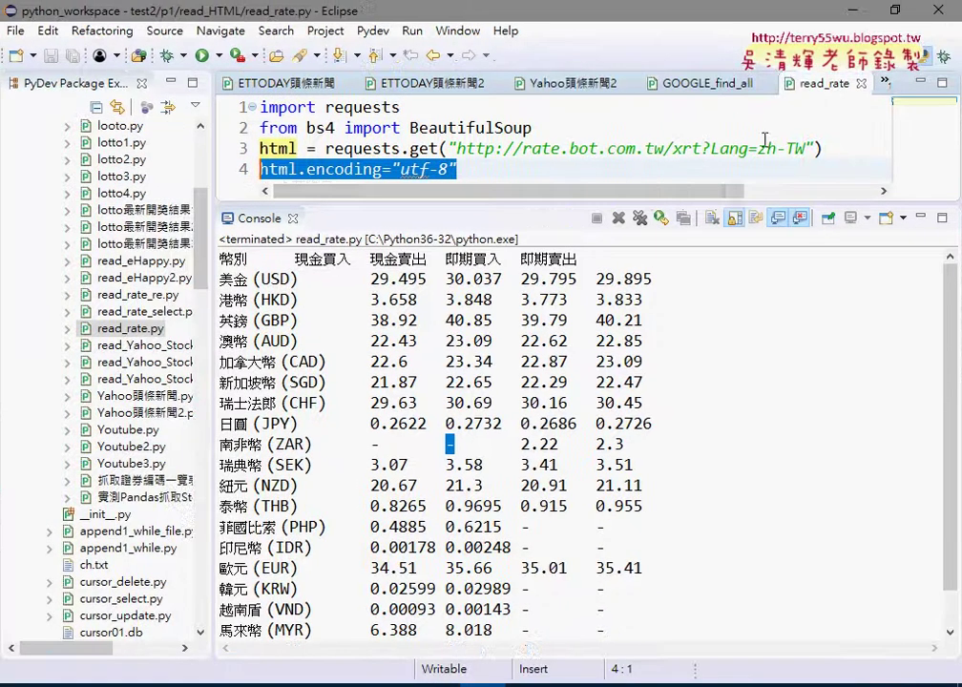
pyautogui.moveTo(644, 203)
pyautogui.mouseDown()
pyautogui.moveTo(620, 346)
pyautogui.moveTo(620, 417)
pyautogui.mouseUp()
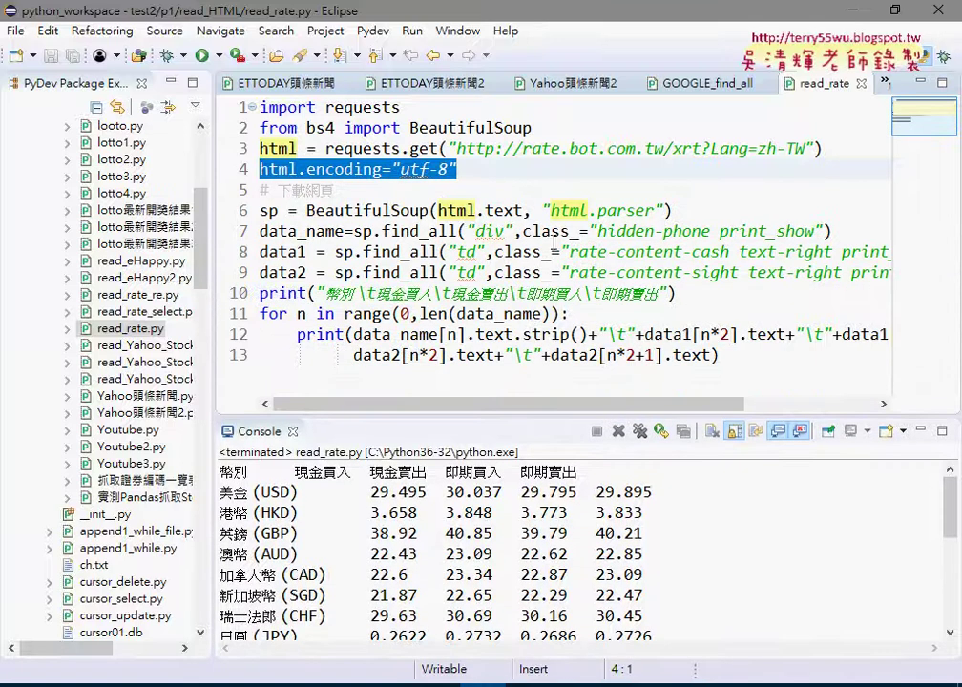
pyautogui.click(550, 231)
# On line 7, select div, the class value hidden-phone print_show, and data_name to highlight its uses
pyautogui.moveTo(551, 234)
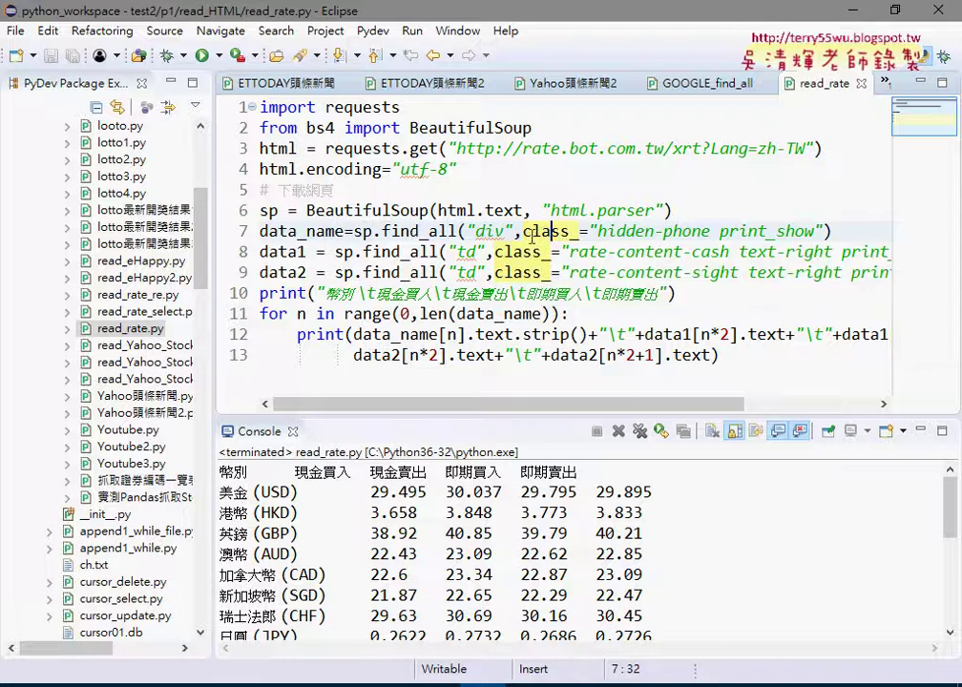
pyautogui.click(495, 229)
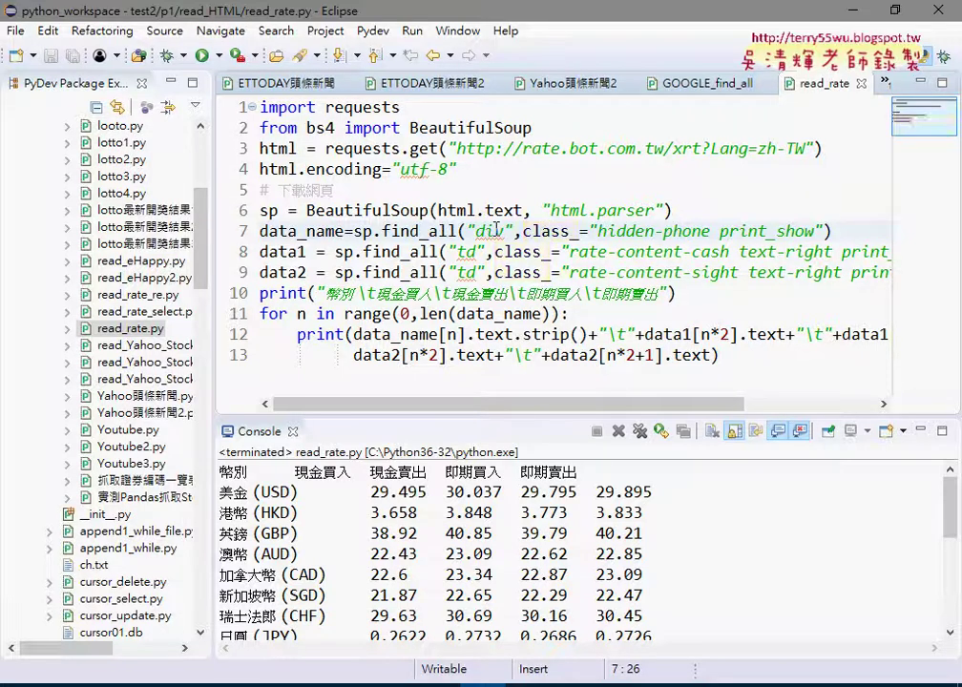
pyautogui.doubleClick(507, 230)
pyautogui.click(556, 230)
pyautogui.moveTo(599, 231); pyautogui.dragTo(814, 231)
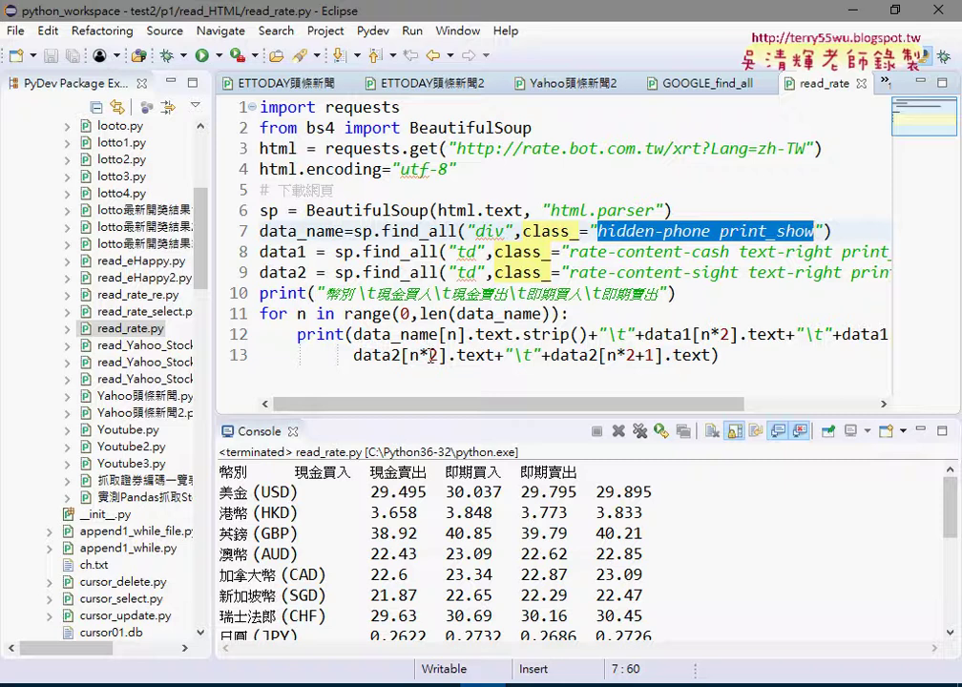
pyautogui.moveTo(422, 417)
pyautogui.mouseDown()
pyautogui.moveTo(422, 267)
pyautogui.moveTo(422, 417)
pyautogui.mouseUp()
pyautogui.click(350, 230)
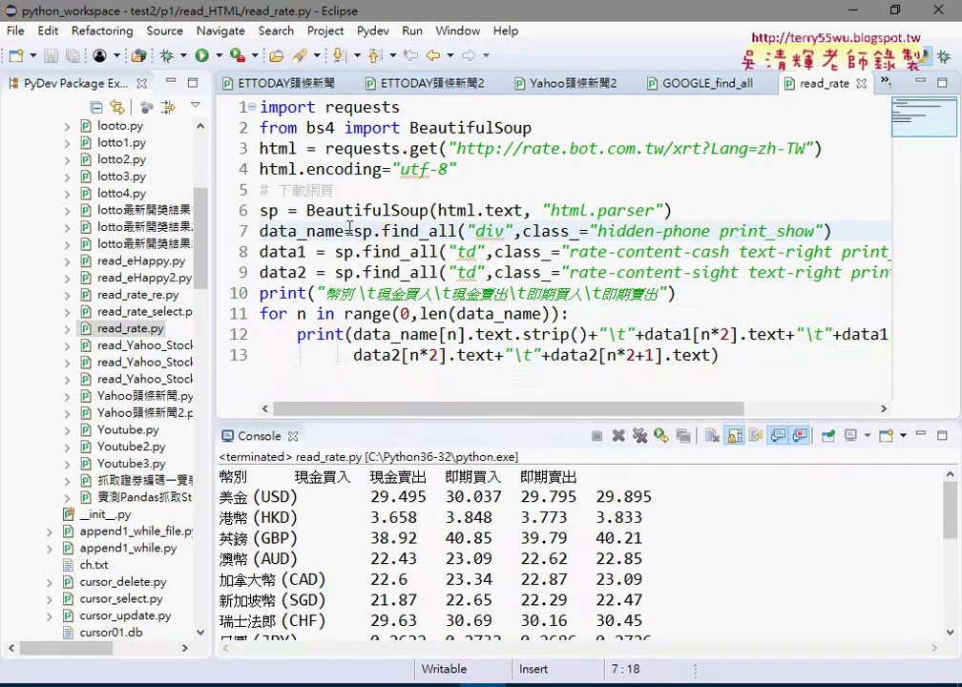
pyautogui.moveTo(344, 231); pyautogui.dragTo(259, 231)
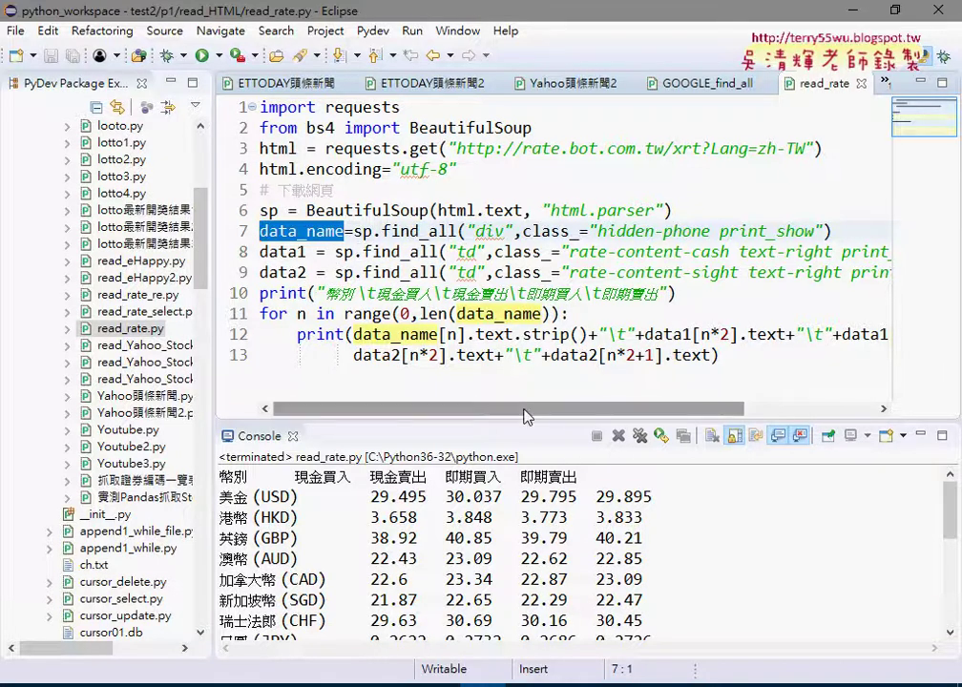
pyautogui.moveTo(524, 411); pyautogui.dragTo(593, 410)
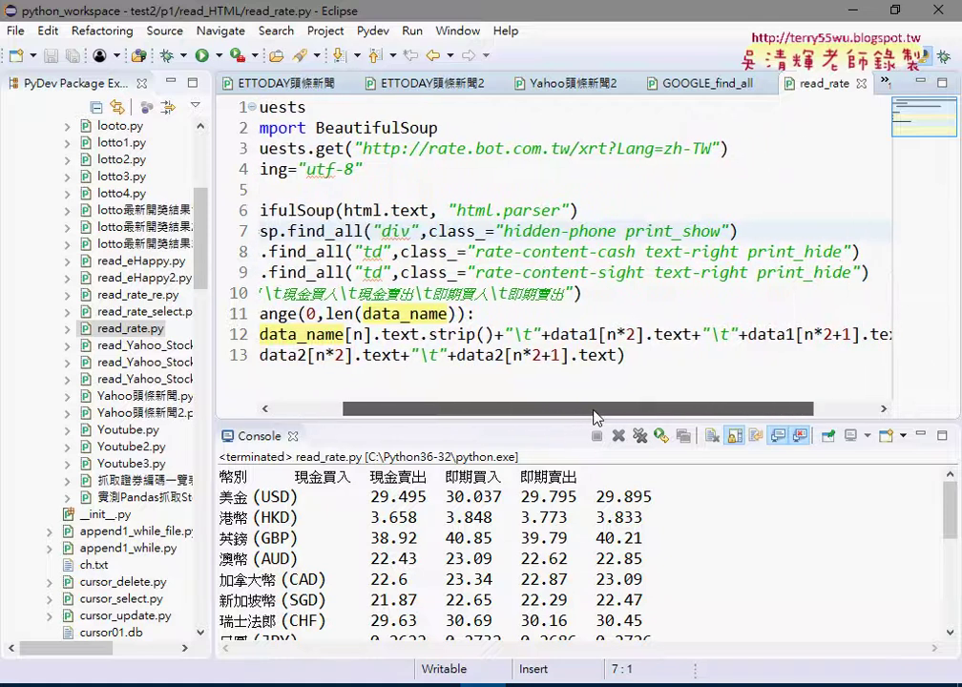
pyautogui.moveTo(634, 253)
pyautogui.mouseDown()
pyautogui.moveTo(601, 252)
pyautogui.moveTo(601, 272)
pyautogui.mouseUp()
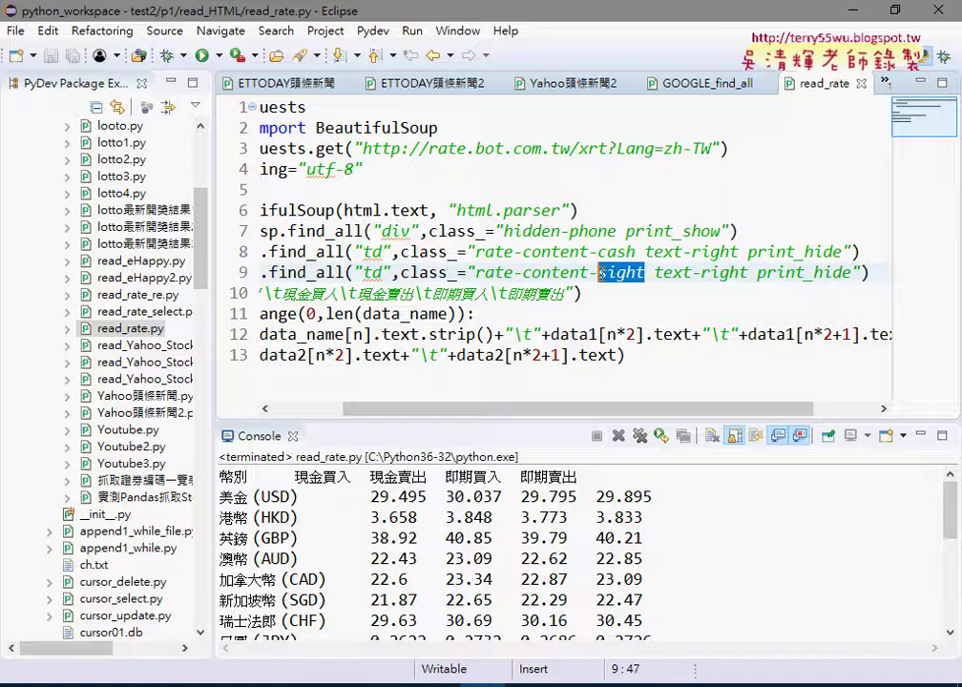